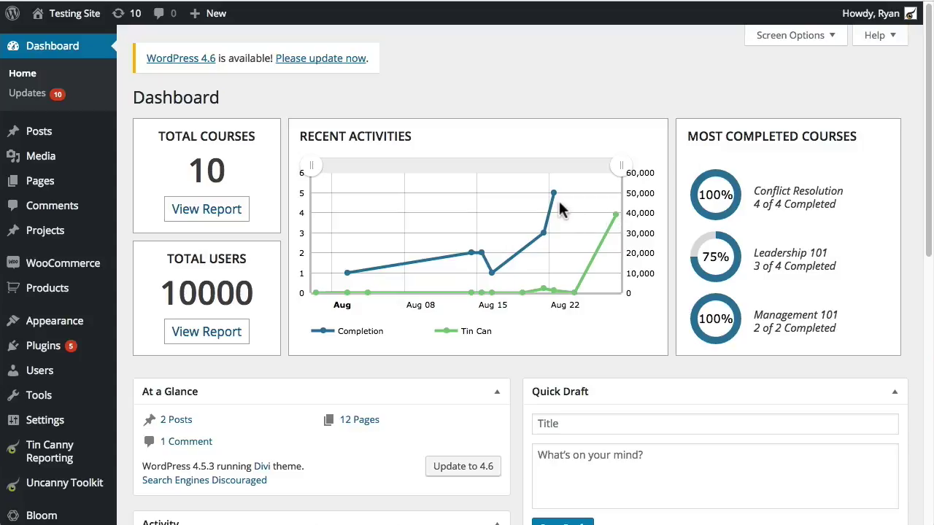
Narrow the Recent Activities chart range to Aug 11–23, then open the Total Courses report
click(309, 163)
drag(312, 167, 411, 168)
drag(620, 165, 554, 165)
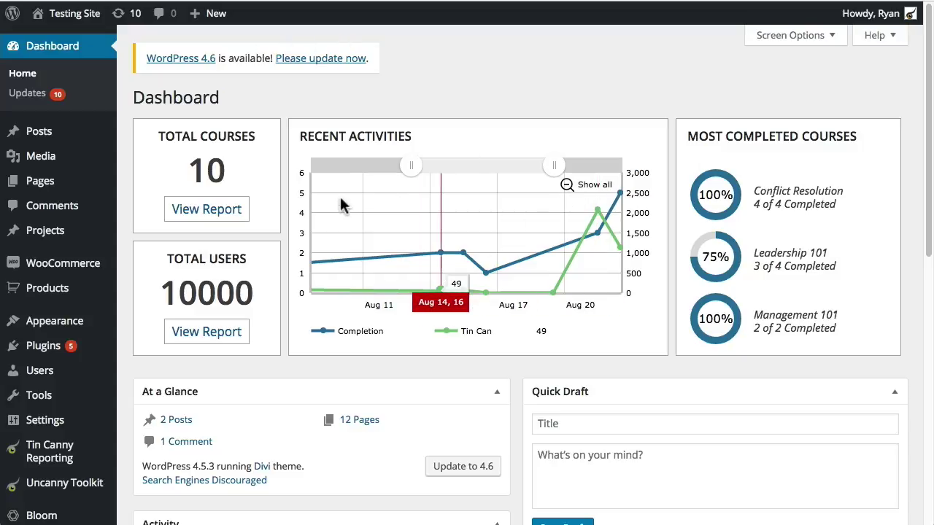
click(219, 214)
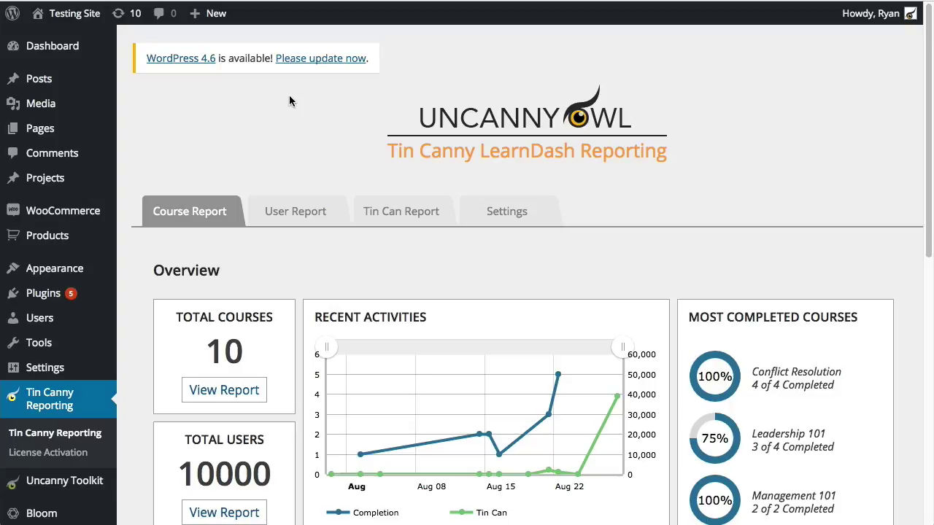
Scroll down the Course Report until the 10-course Courses table fills the window
scroll(289, 100, down, 4)
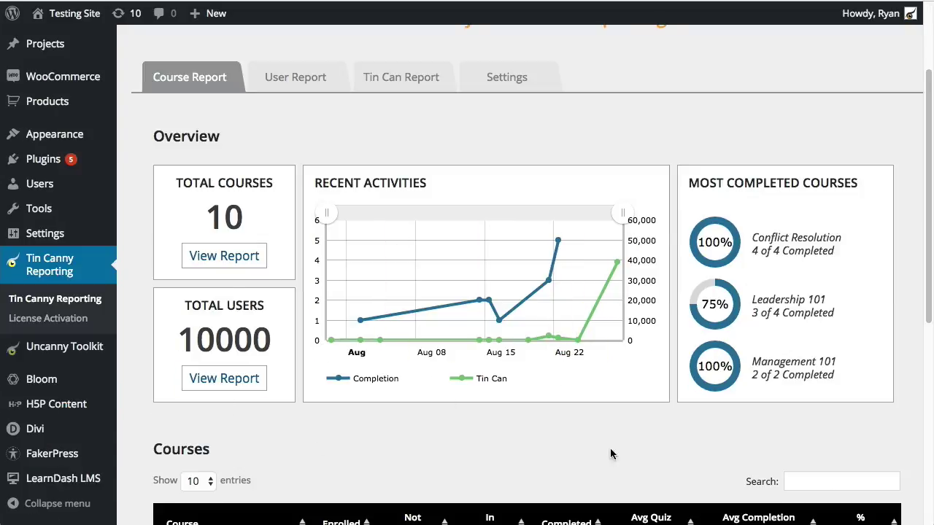
scroll(507, 398, down, 2)
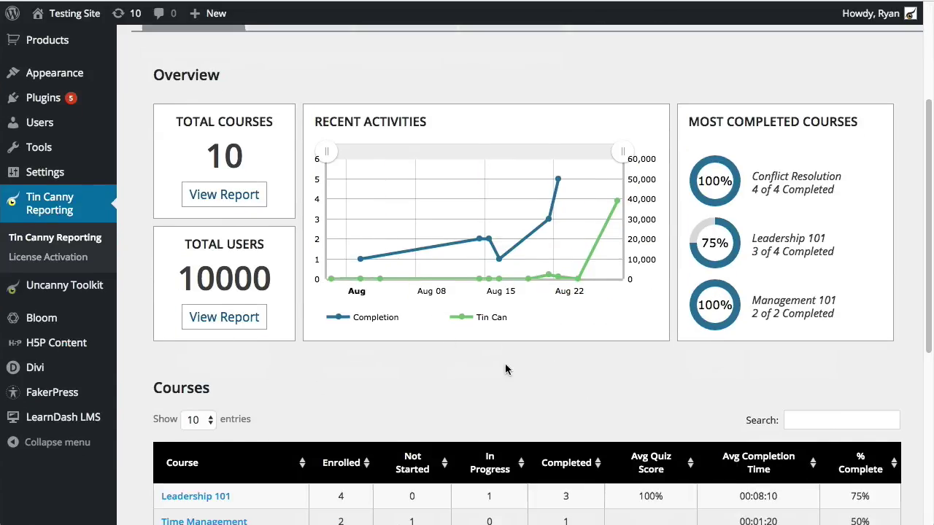
scroll(316, 357, down, 3)
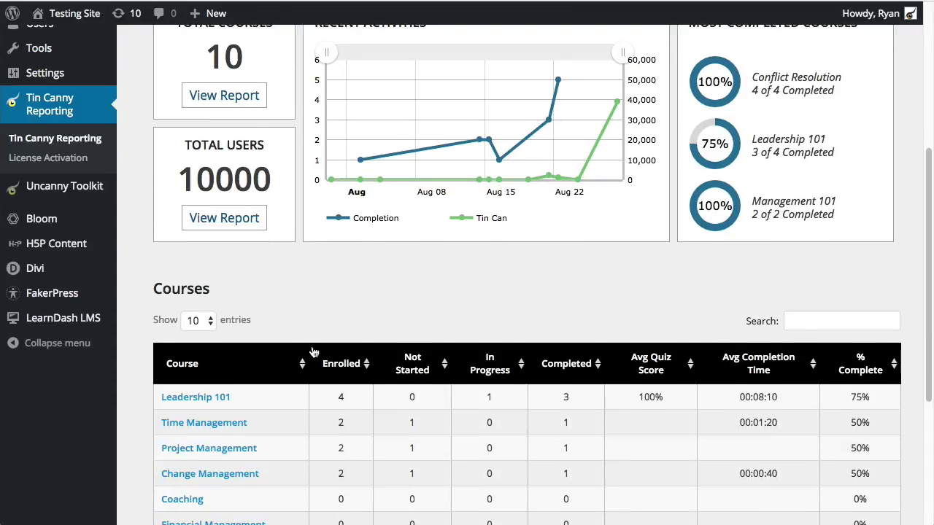
scroll(321, 279, down, 2)
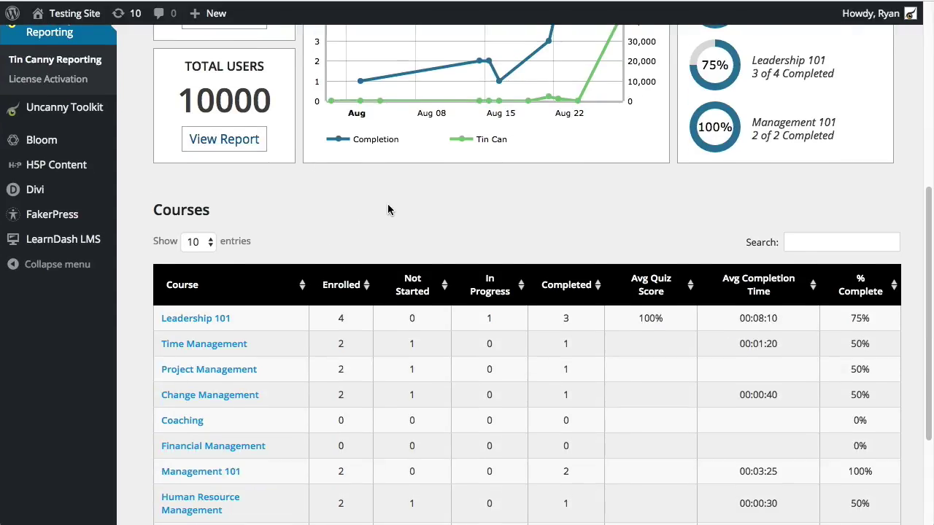
scroll(387, 207, down, 4)
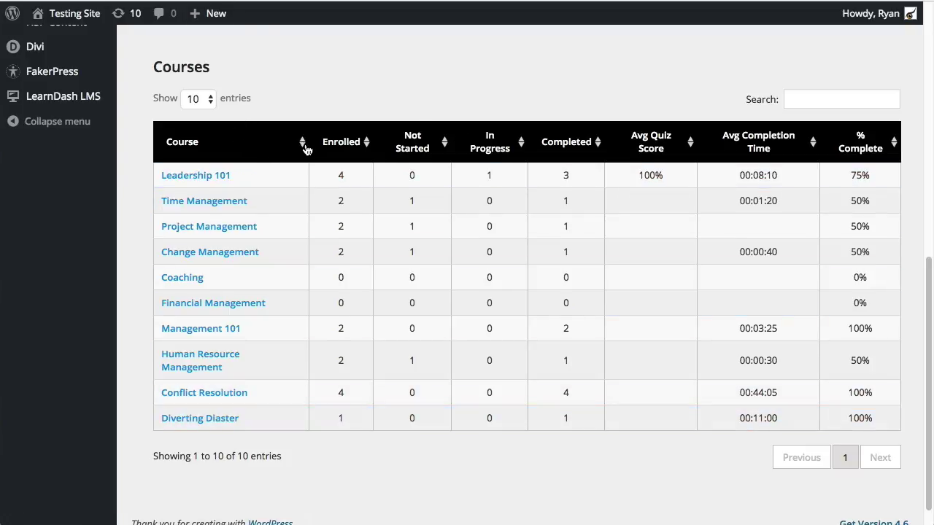
Sort the Courses table by each column in turn, ending alphabetically by Course name
click(307, 149)
click(351, 143)
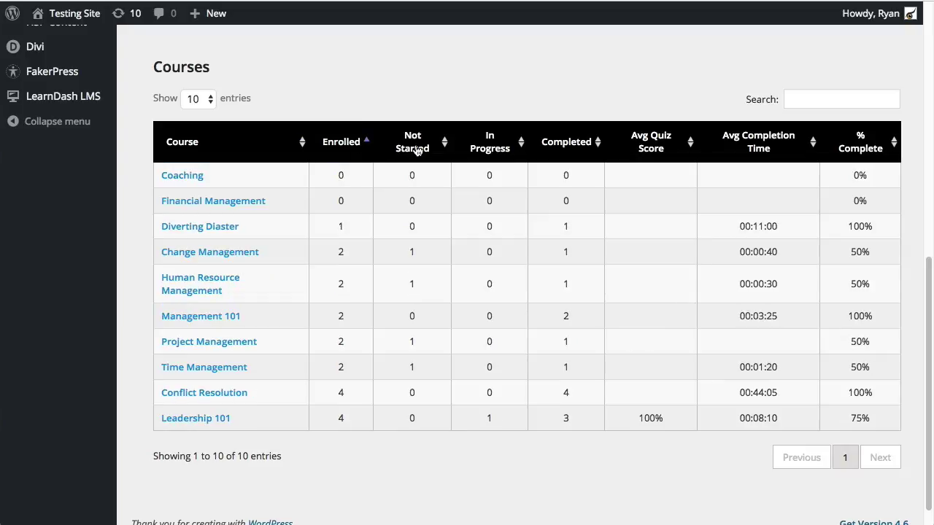
click(373, 144)
click(423, 148)
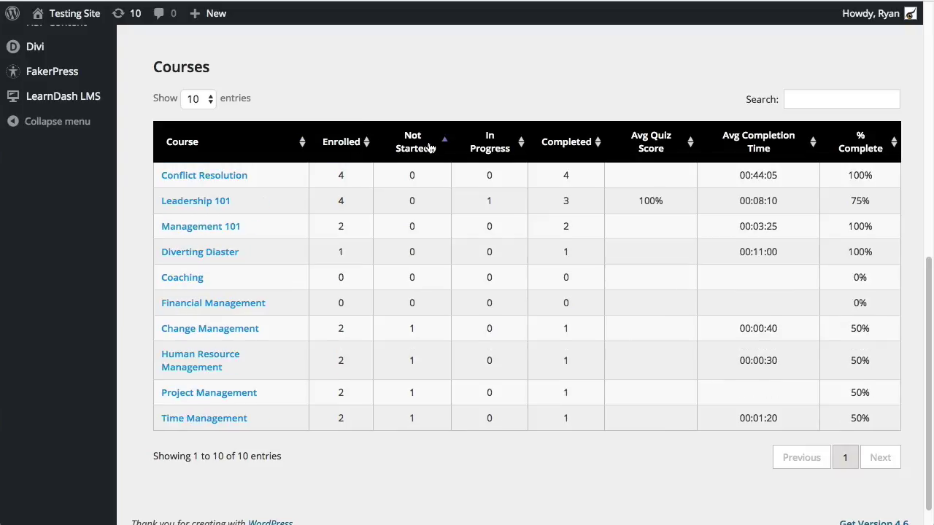
click(490, 150)
click(584, 146)
click(677, 150)
click(763, 145)
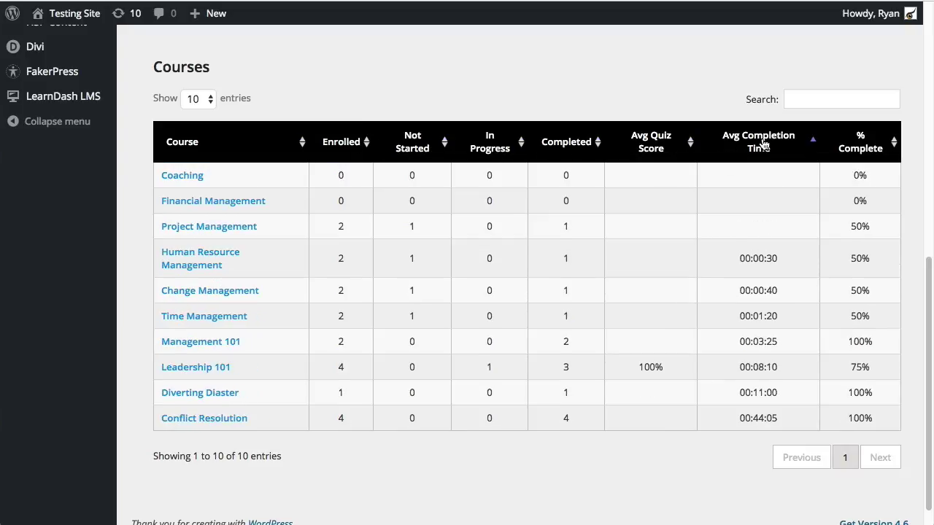
click(851, 150)
click(222, 143)
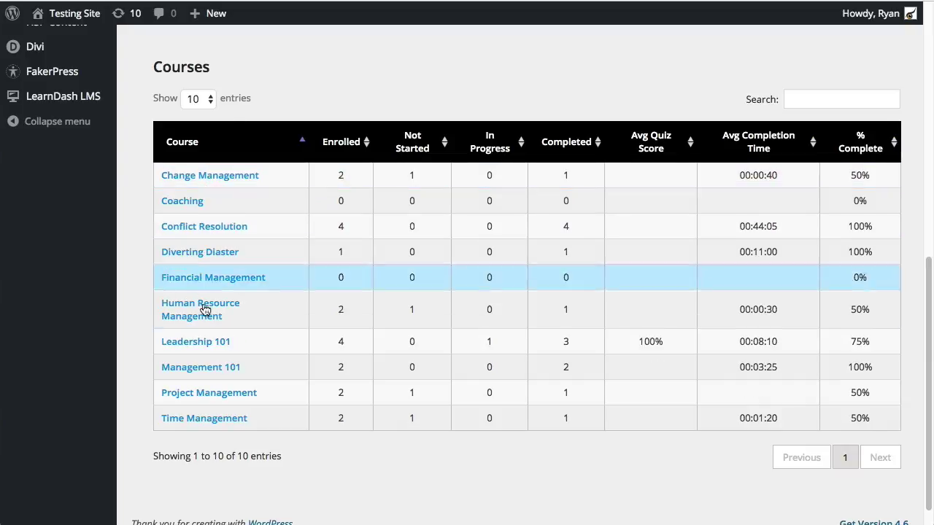
Filter the courses by 'management', then clear the search to list all 10 courses
click(817, 99)
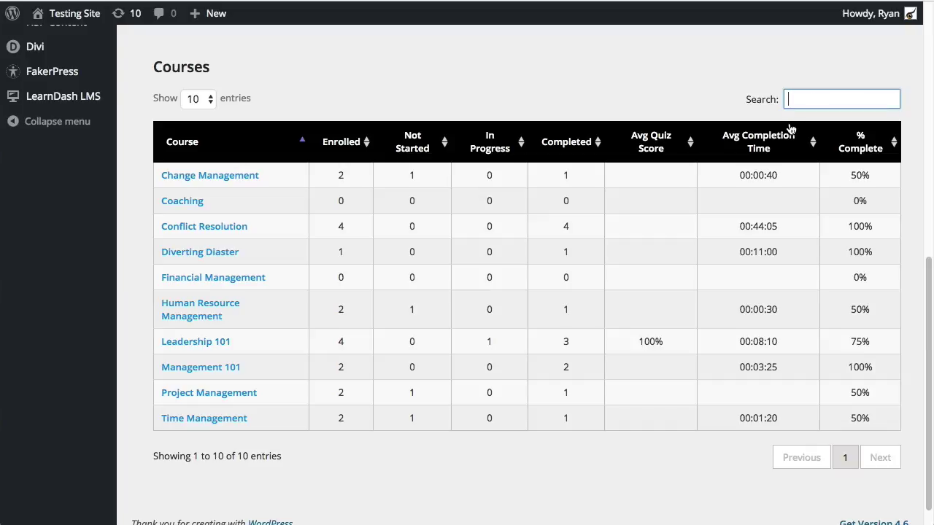
text(management)
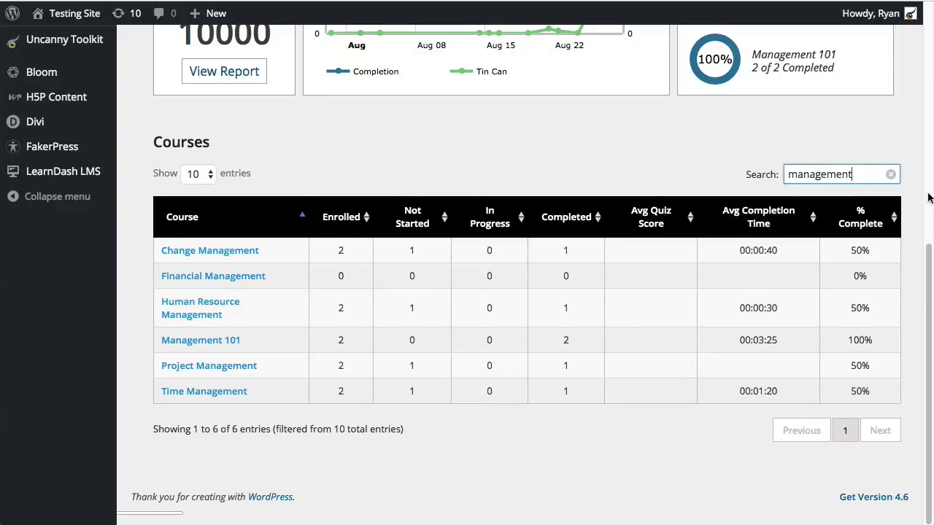
click(891, 174)
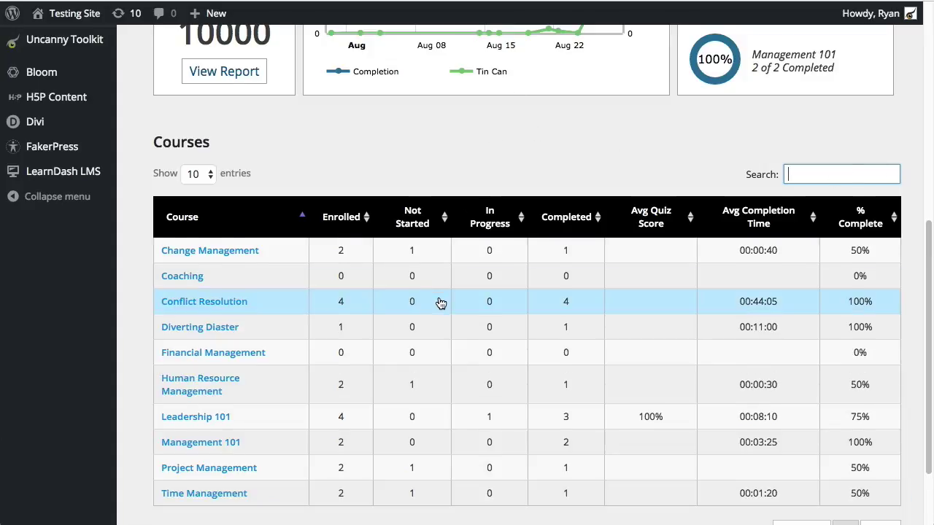
scroll(438, 306, up, 5)
scroll(438, 305, down, 1)
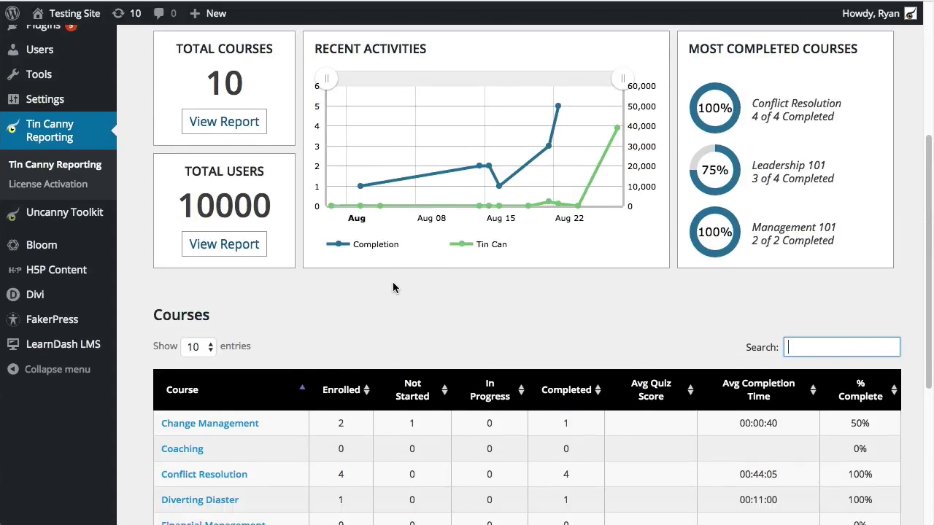
scroll(386, 287, down, 3)
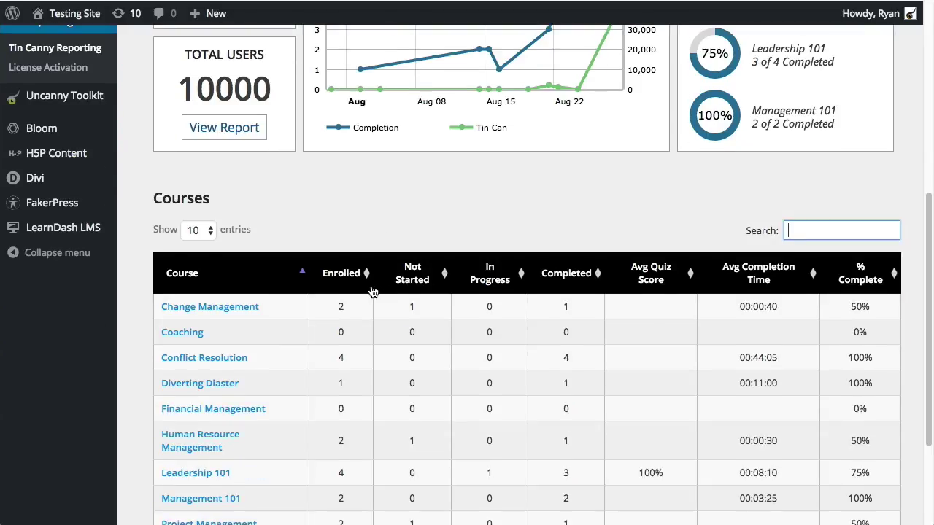
scroll(375, 290, down, 2)
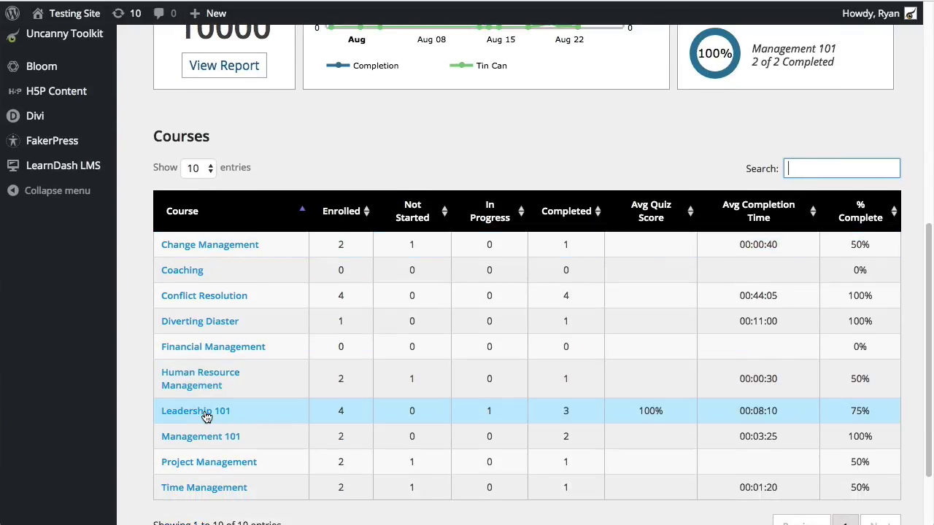
Open the Leadership 101 course report and zoom its completions chart to August
click(197, 410)
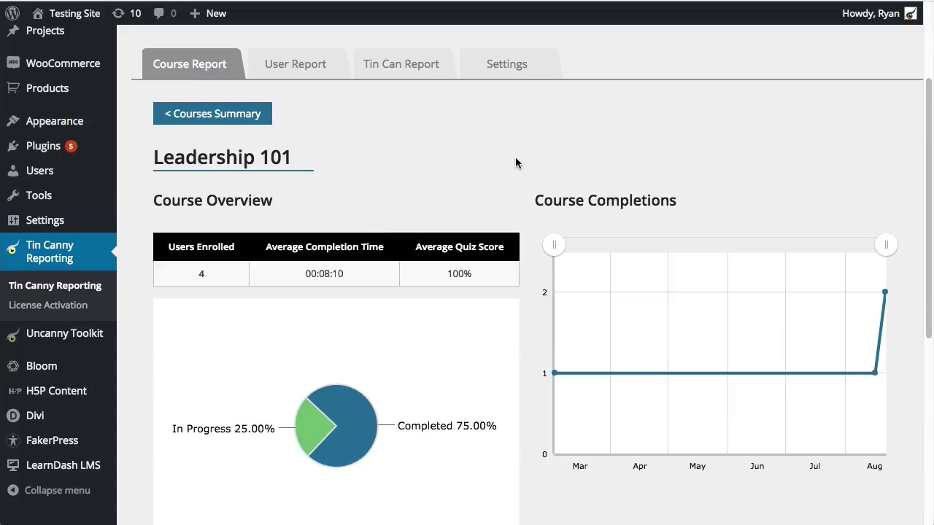
scroll(559, 202, down, 1)
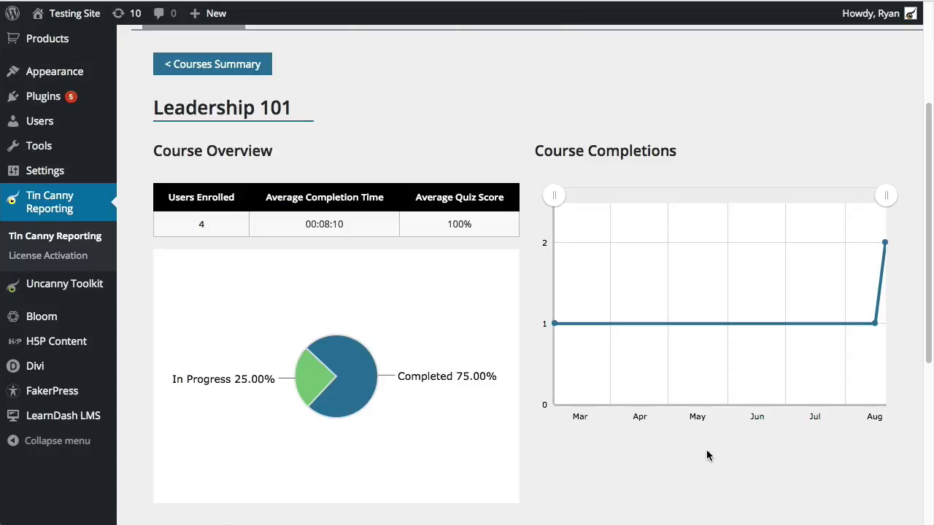
scroll(755, 377, down, 1)
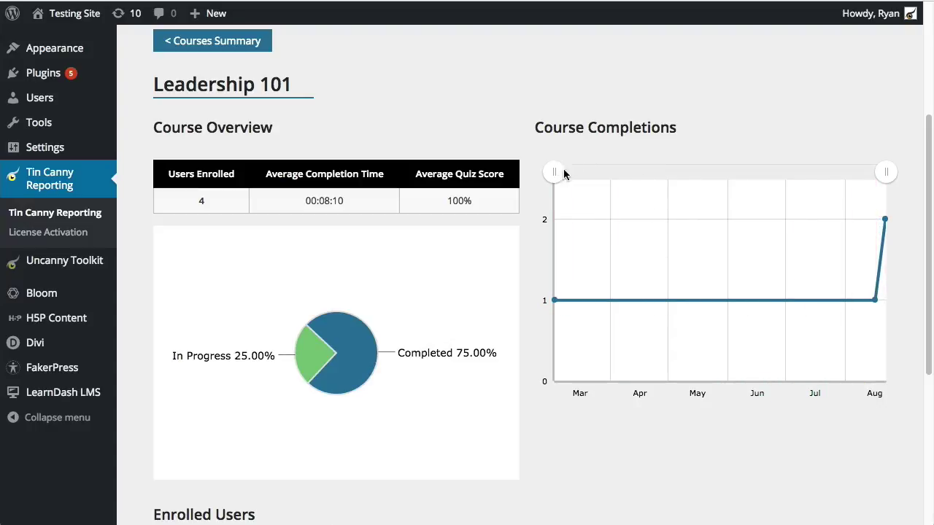
mouse_move(555, 172)
mouse_down()
mouse_move(841, 173)
mouse_move(538, 179)
mouse_up()
Scroll between the Course Overview charts and the four-learner Enrolled Users table
scroll(524, 355, down, 5)
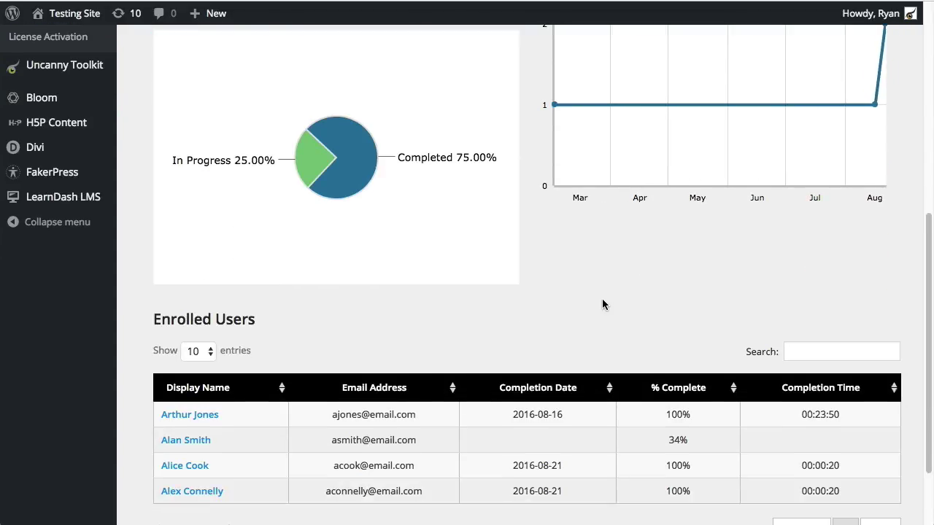
scroll(602, 305, down, 1)
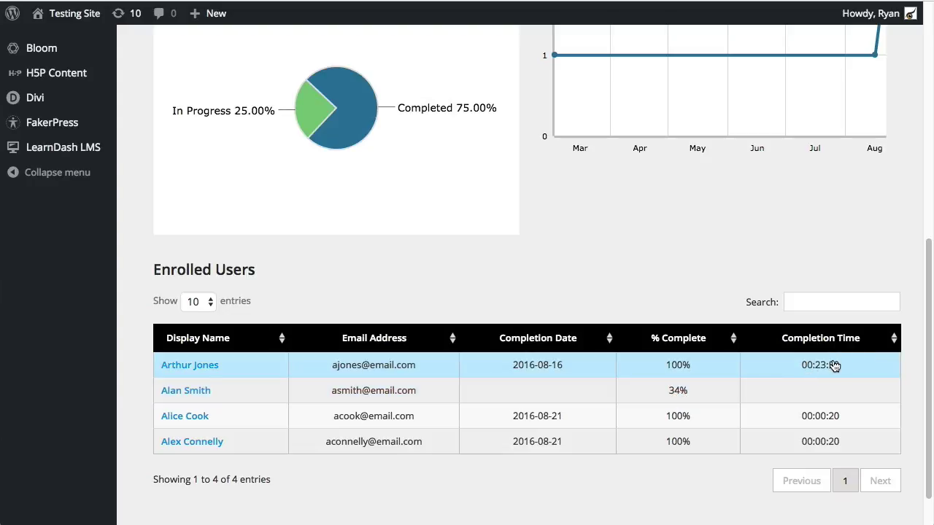
scroll(703, 307, up, 4)
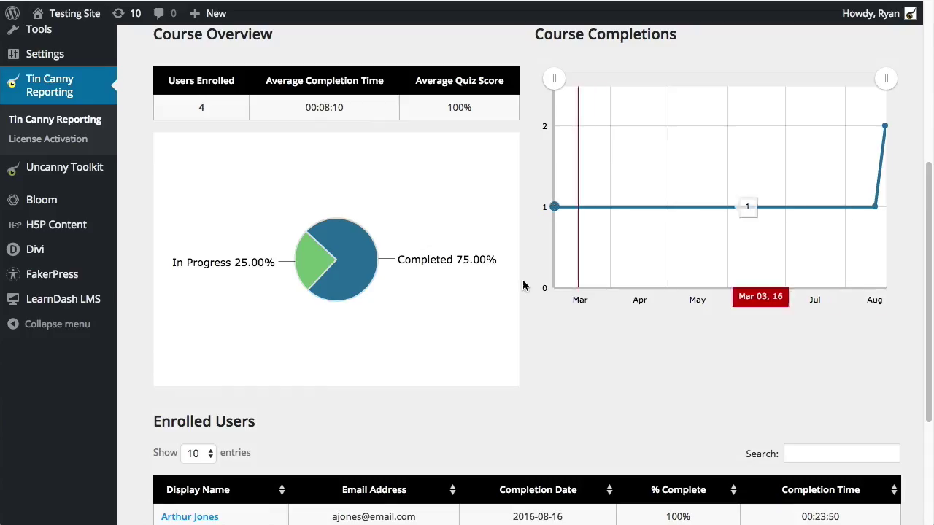
scroll(679, 310, down, 5)
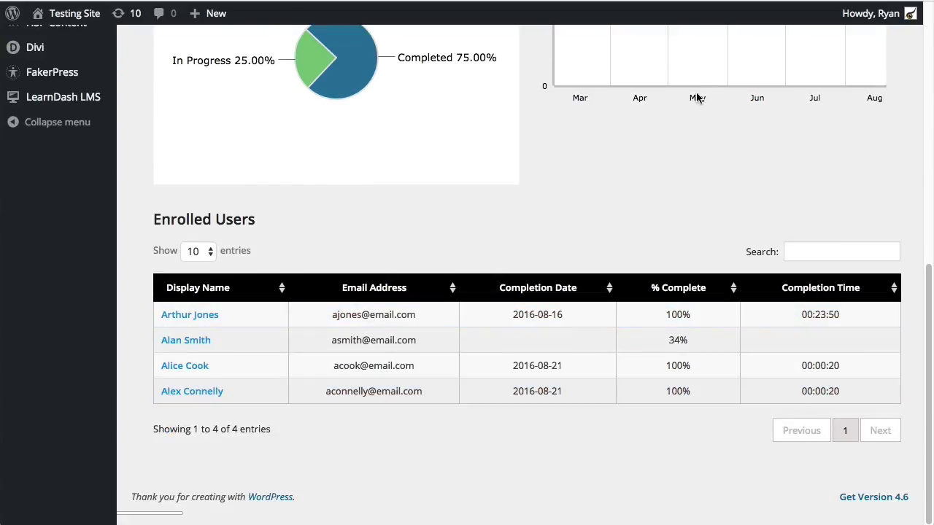
scroll(663, 262, up, 5)
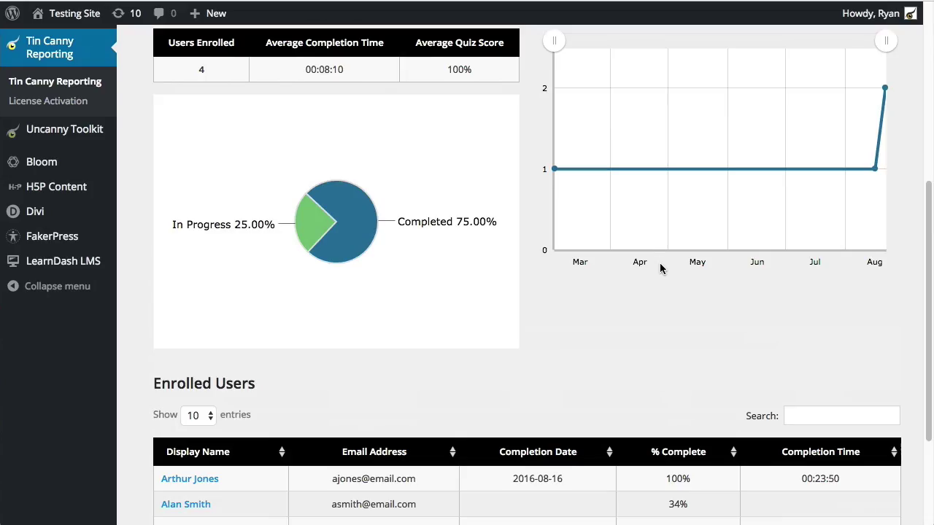
scroll(708, 340, down, 5)
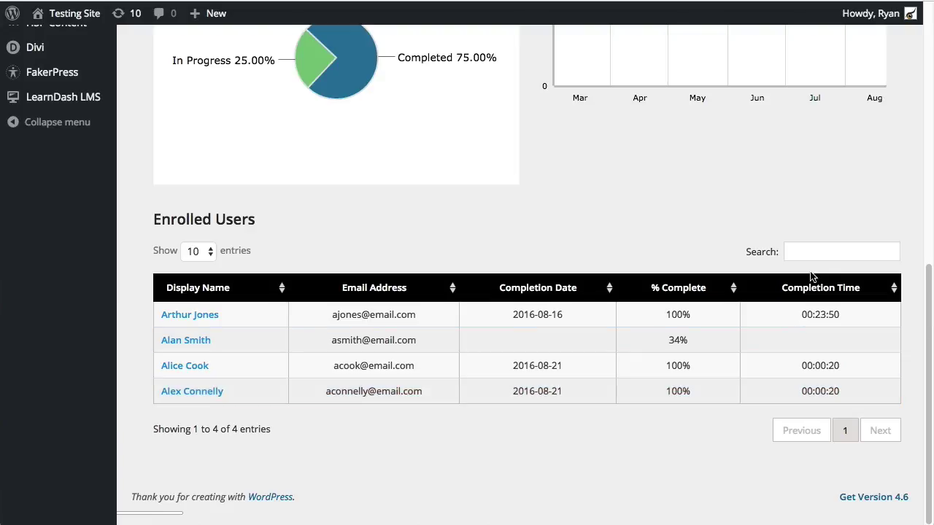
click(836, 251)
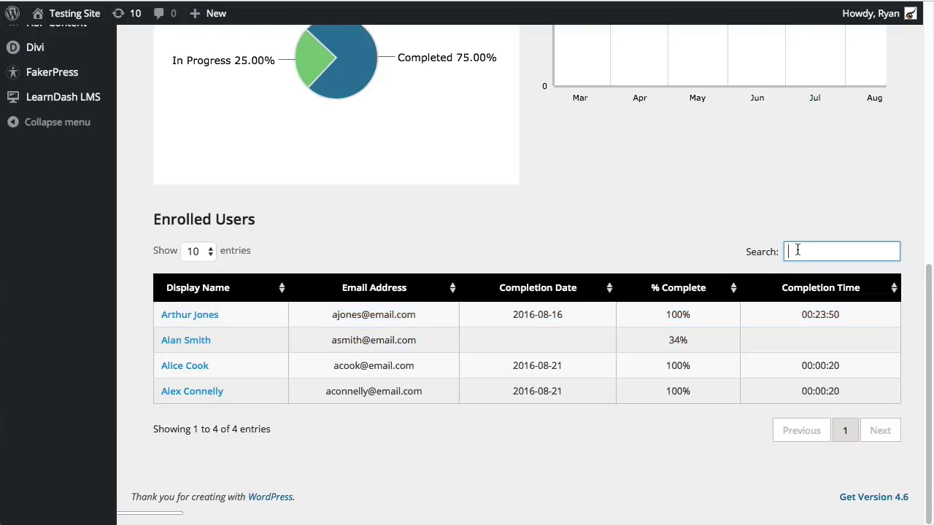
text(email)
key(BackSpace)
key(BackSpace)
key(BackSpace)
key(BackSpace)
key(BackSpace)
text(aco)
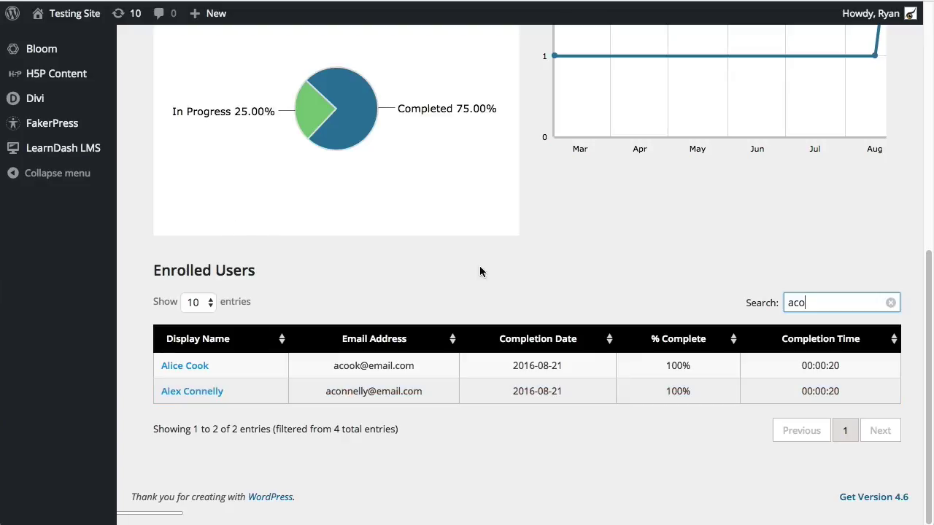
click(891, 302)
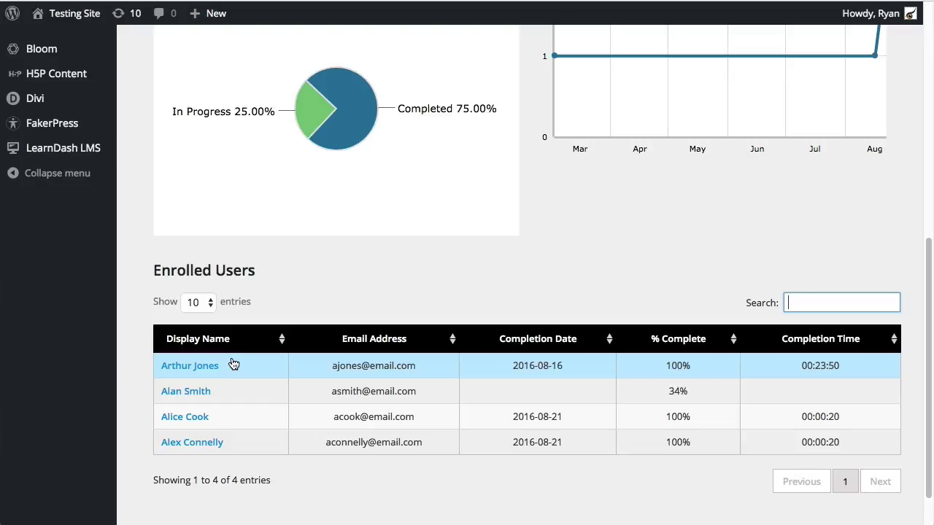
Open the first enrolled learner's User Report, showing six courses all 100% complete
click(198, 367)
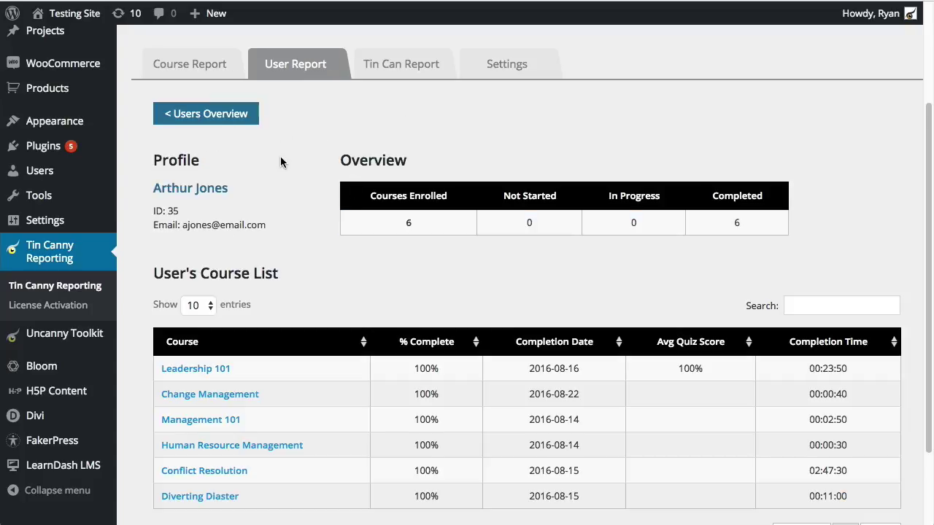
scroll(285, 175, up, 1)
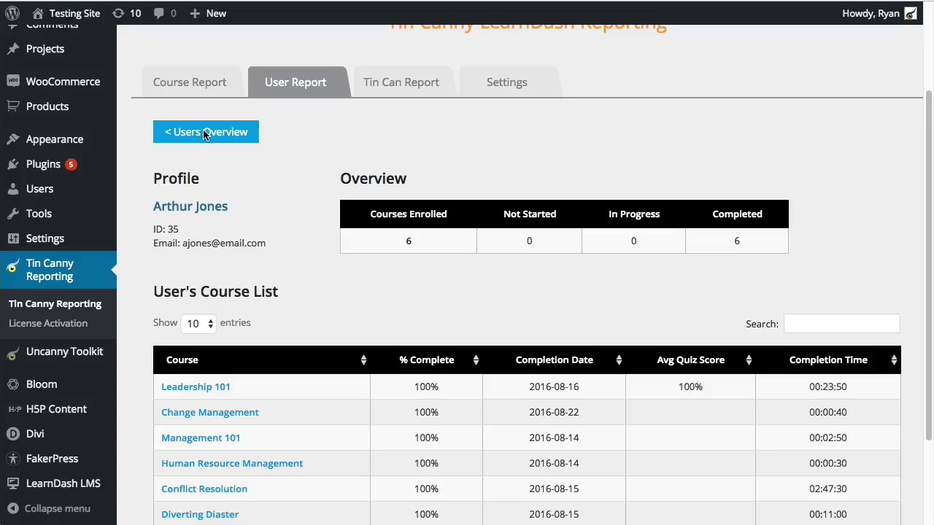
scroll(313, 241, down, 1)
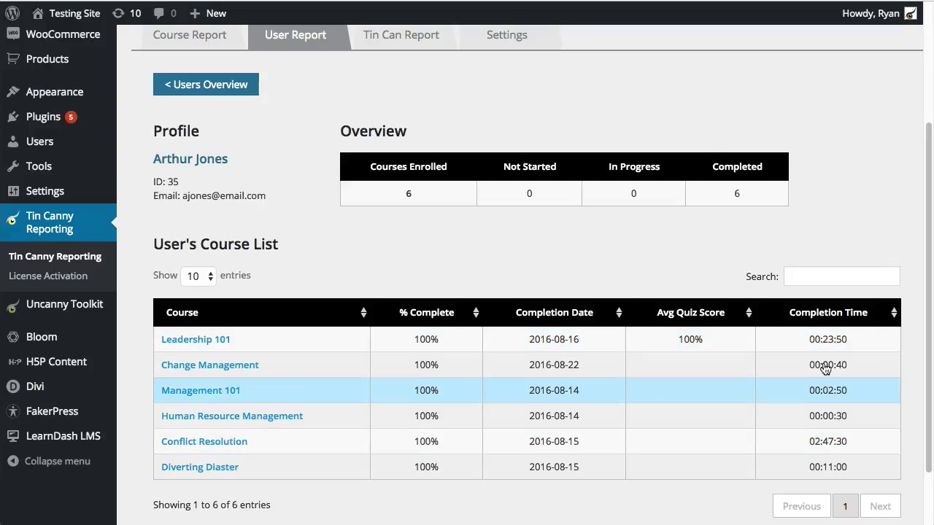
click(822, 274)
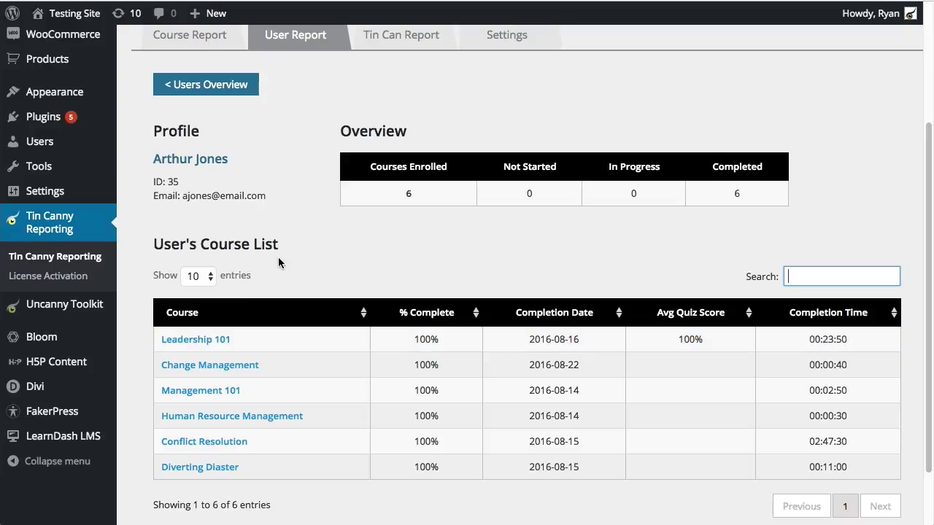
scroll(284, 256, down, 1)
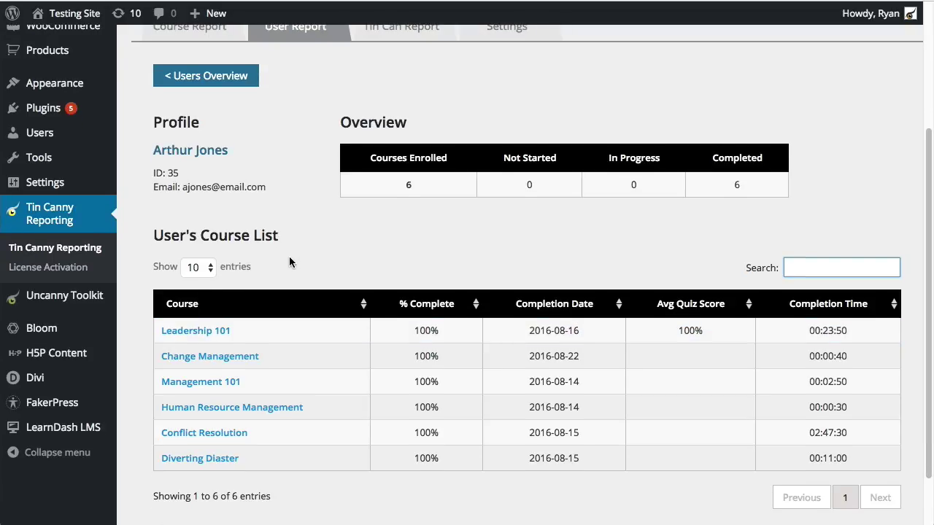
Open the learner's Leadership 101 details and scroll to its five-lesson Lessons table
click(199, 330)
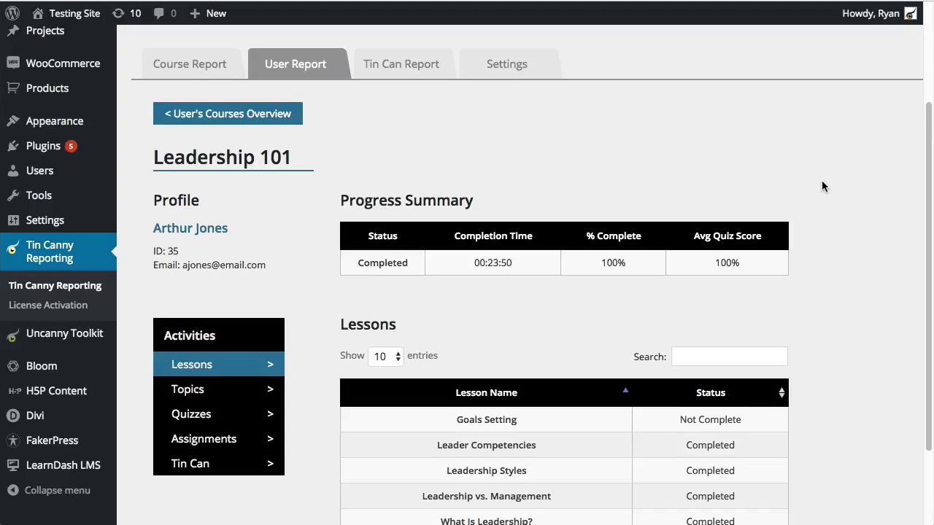
scroll(833, 181, down, 1)
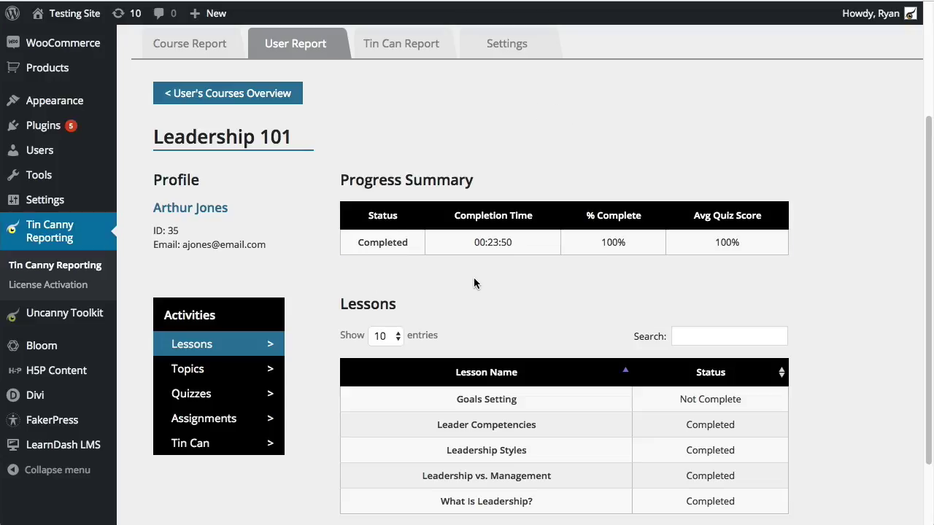
scroll(550, 378, down, 1)
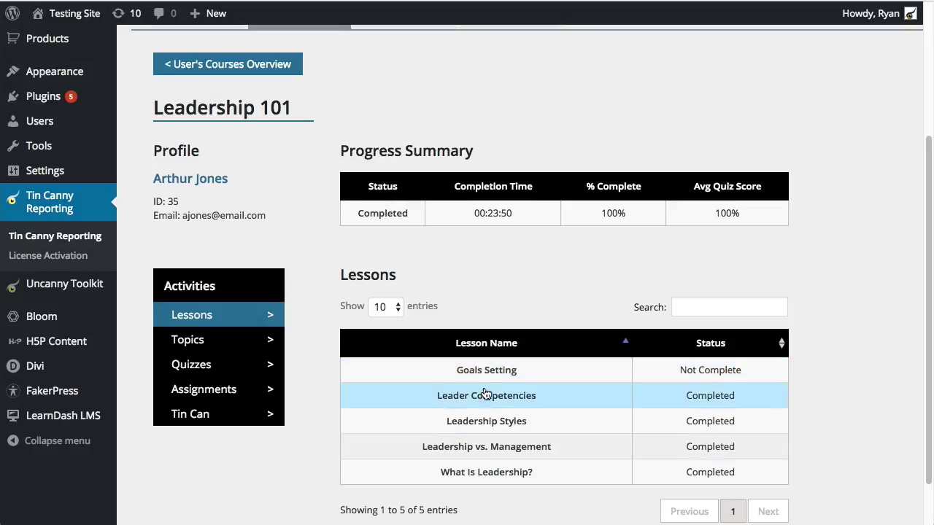
Show the learner's Leadership 101 Topics, then Quizzes, then the empty Assignments section
click(238, 346)
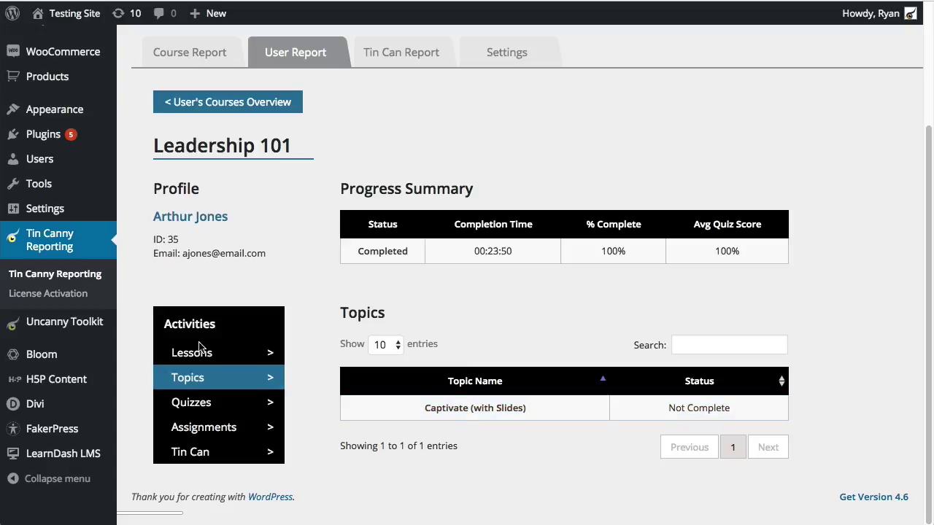
click(212, 402)
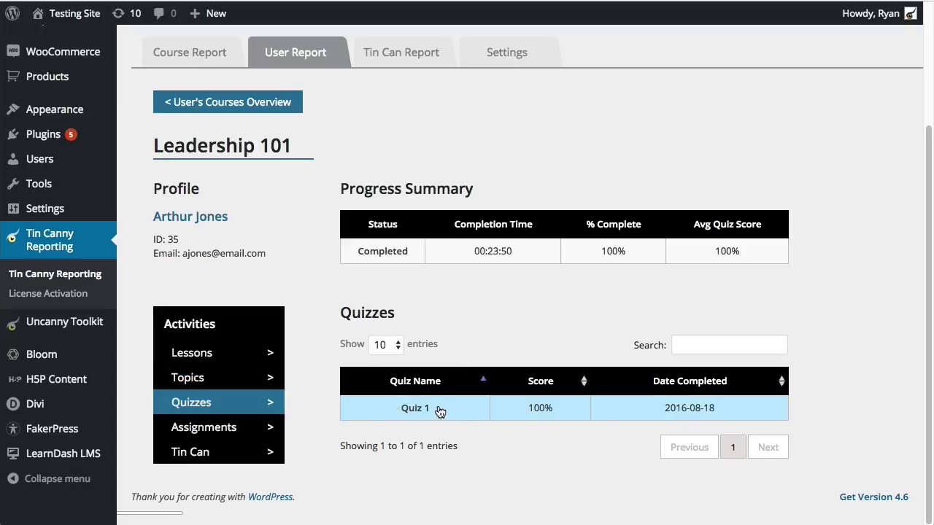
click(218, 429)
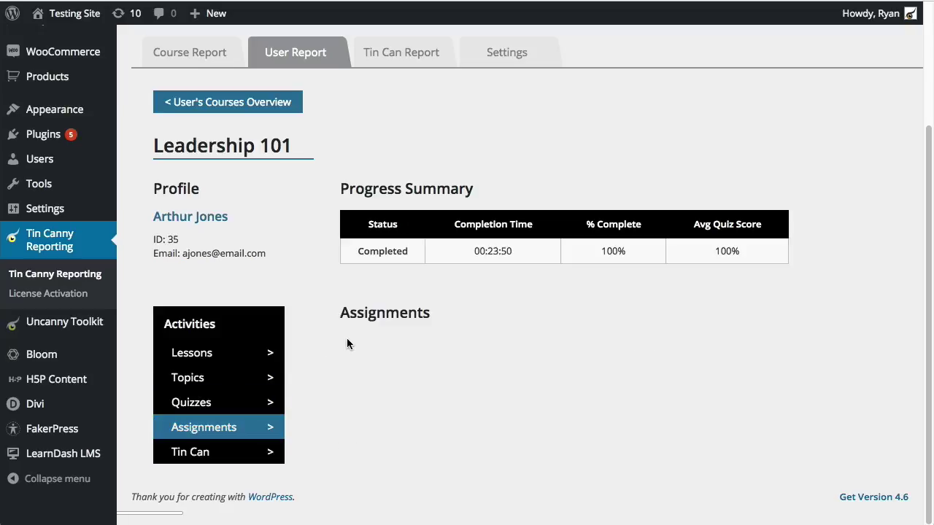
Show the learner's Leadership 101 Tin Can records and scroll through the Captivate statements
click(224, 453)
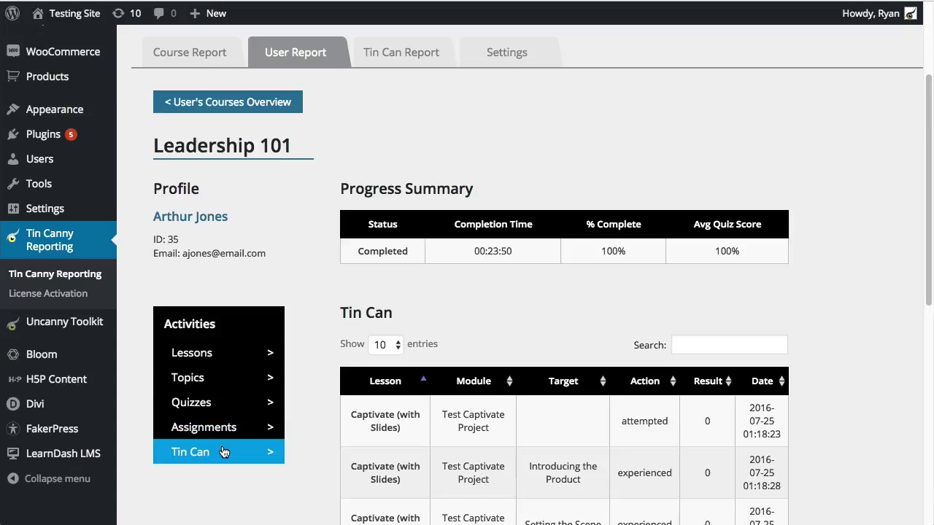
scroll(861, 239, down, 5)
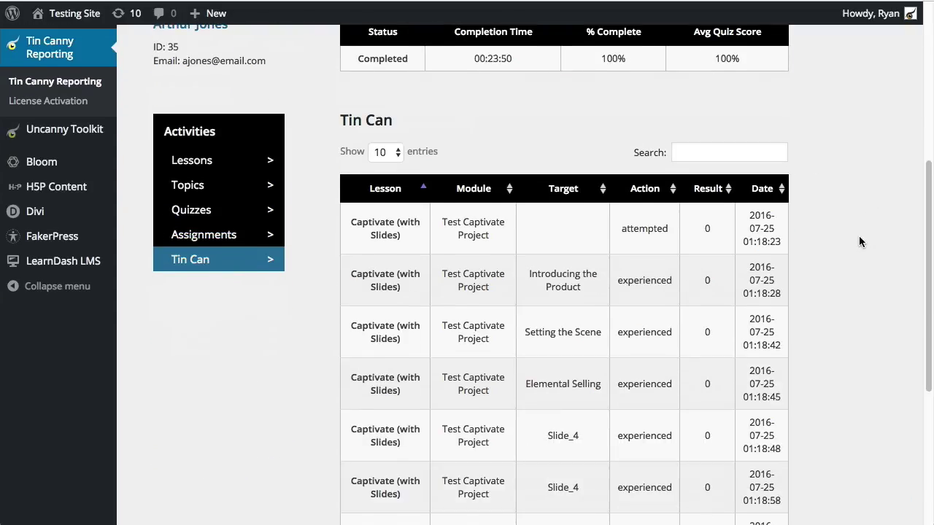
scroll(858, 237, down, 5)
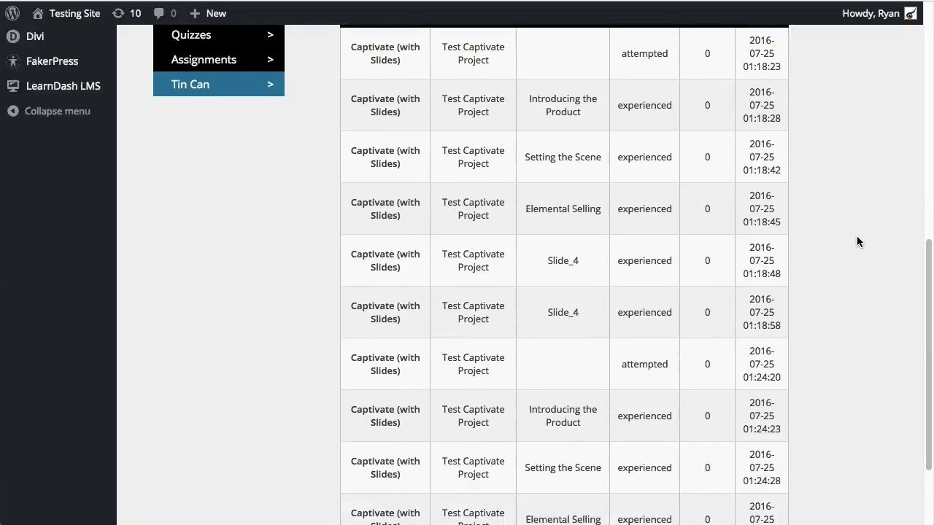
scroll(857, 241, down, 2)
scroll(856, 241, up, 3)
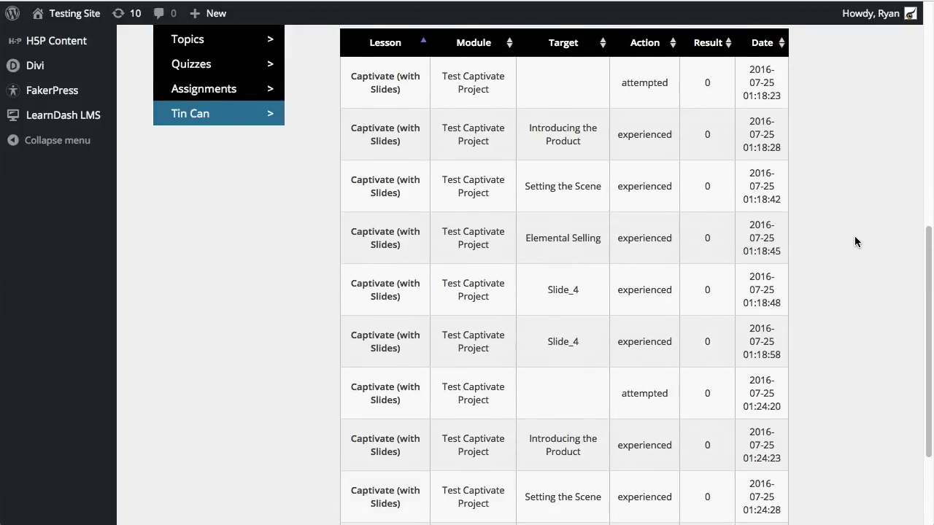
scroll(850, 212, up, 2)
scroll(375, 290, up, 2)
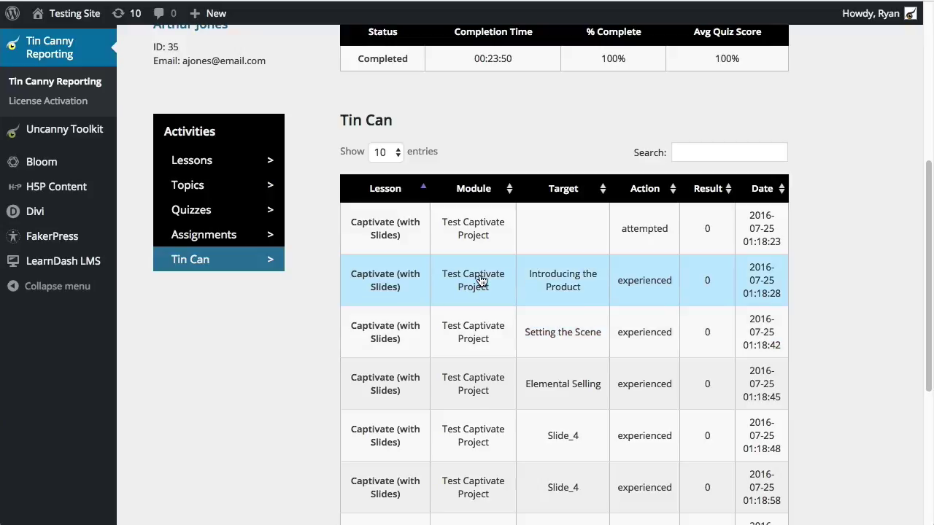
scroll(567, 296, down, 1)
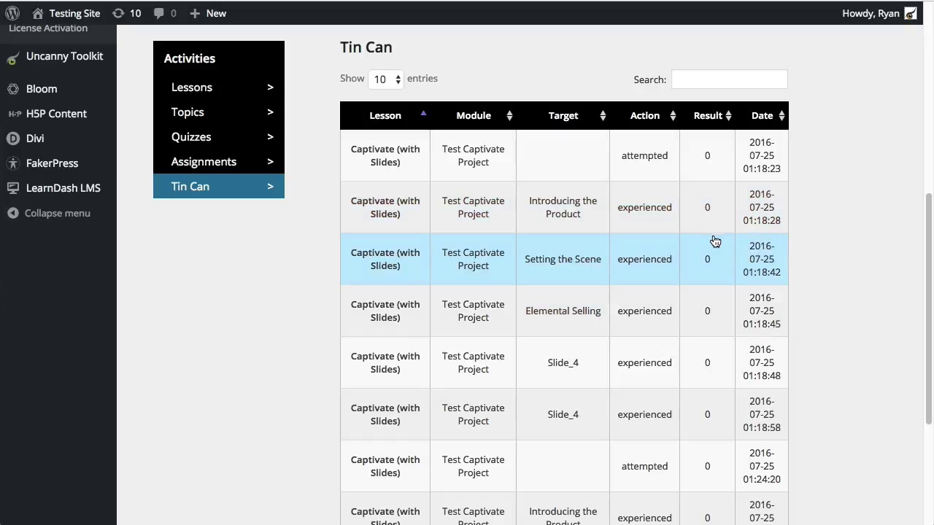
Page through the unfiltered Tin Can records to the last page and back to page one
scroll(675, 319, down, 2)
scroll(675, 319, down, 3)
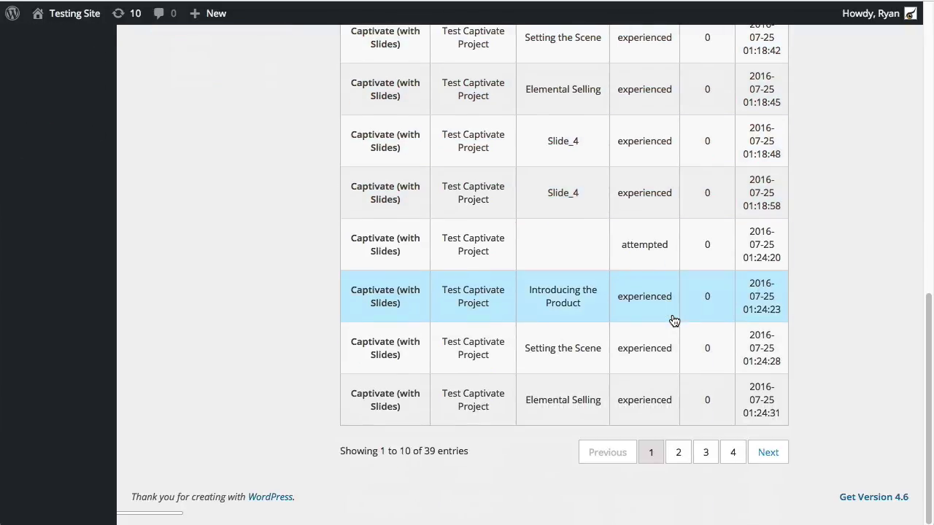
click(678, 453)
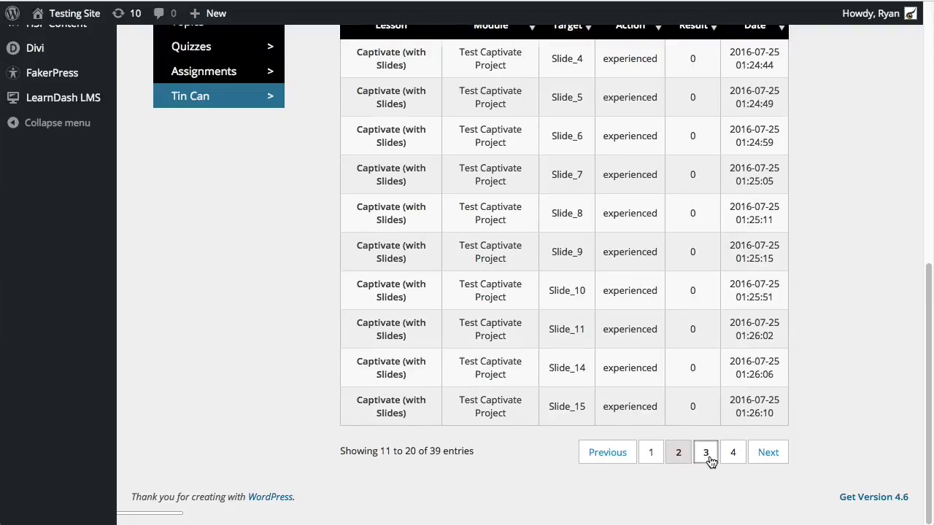
click(705, 453)
scroll(707, 430, down, 2)
click(734, 511)
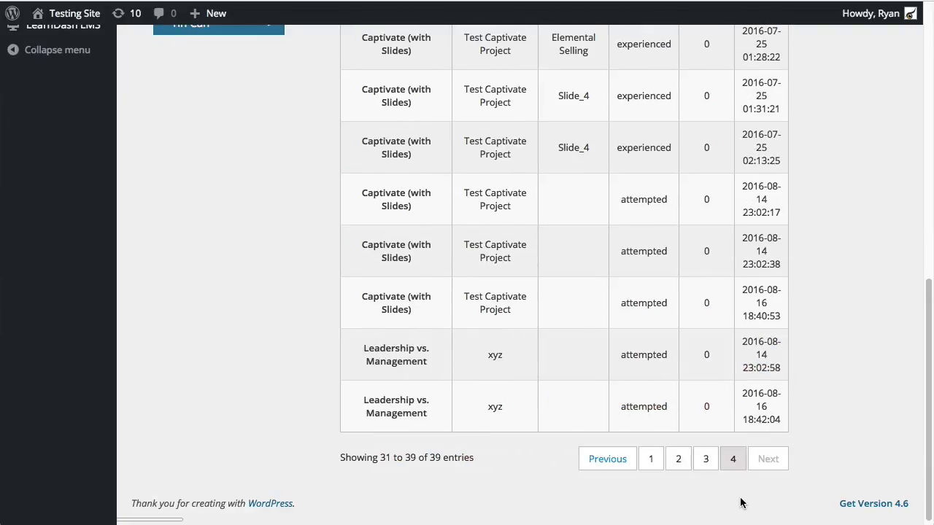
click(659, 465)
scroll(681, 355, up, 4)
scroll(682, 355, up, 2)
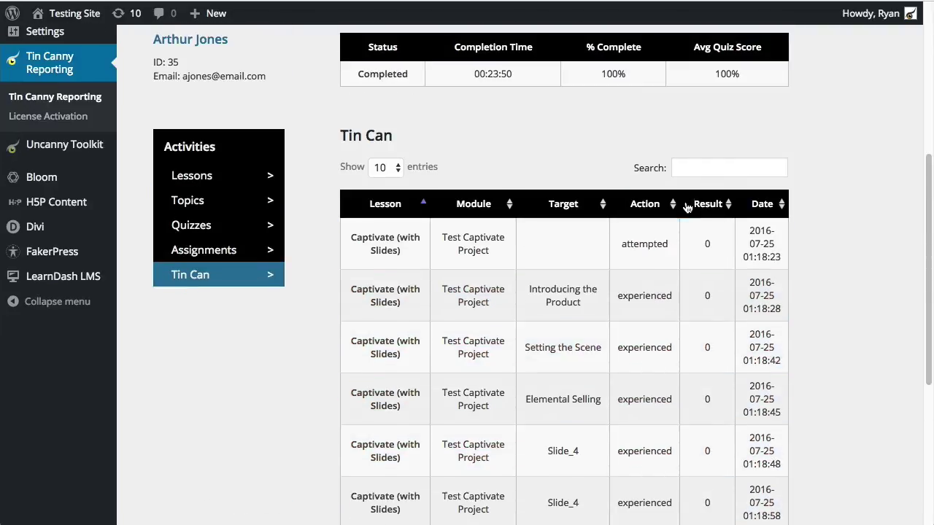
Filter the Tin Can table by 'slide_' and page to the last of its 22 matches
click(705, 167)
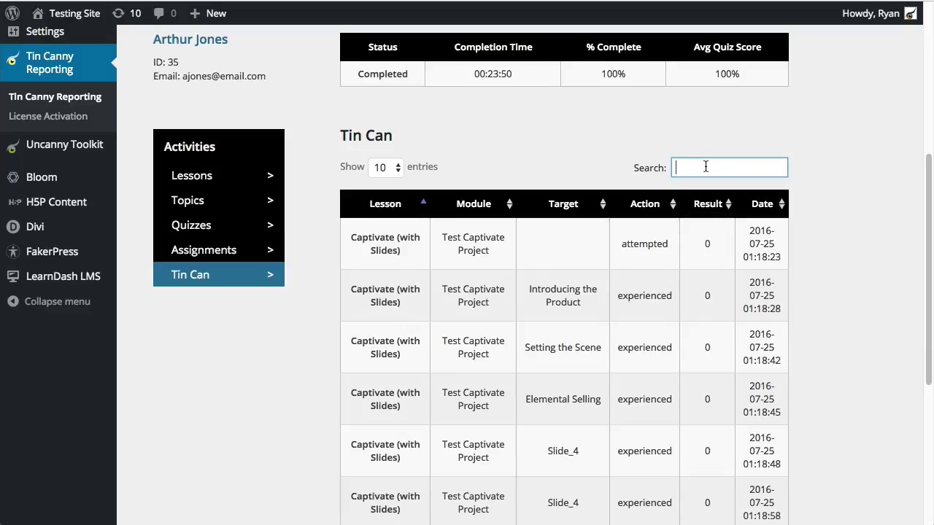
text(slide_)
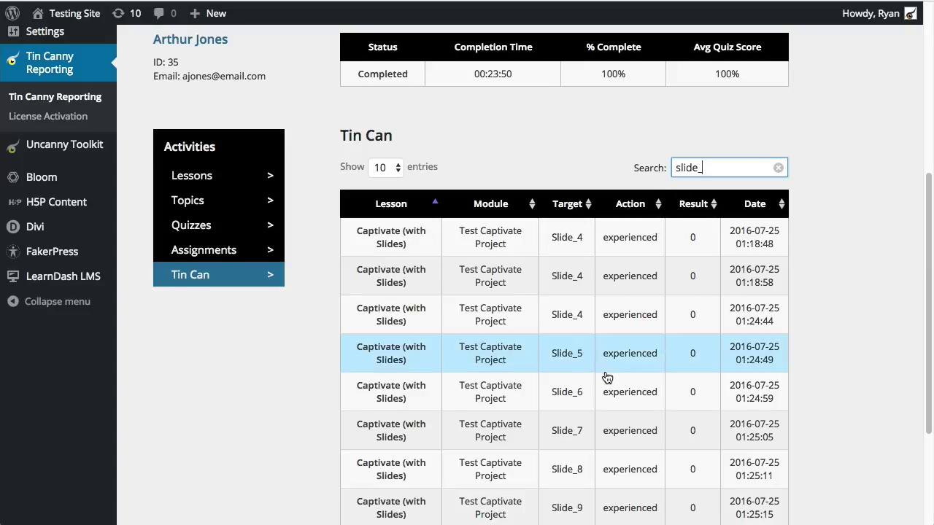
scroll(609, 362, down, 2)
scroll(607, 364, up, 1)
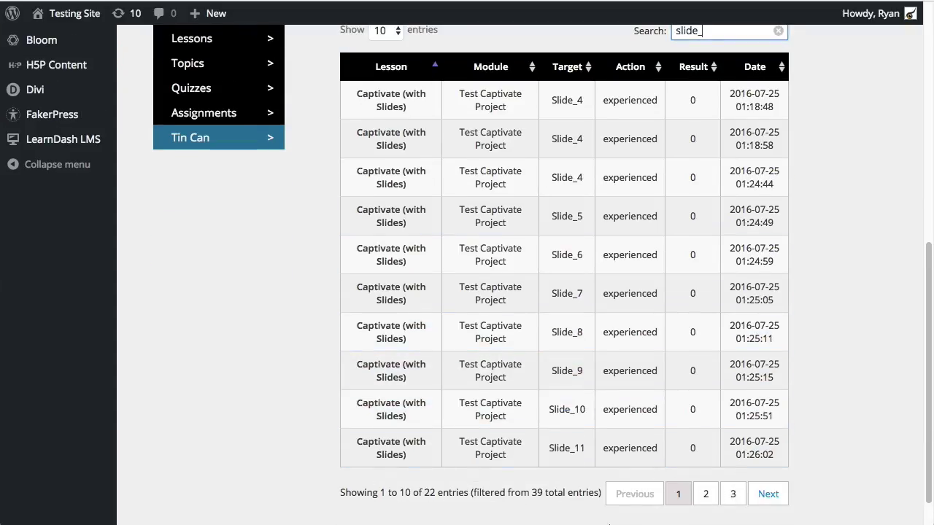
click(706, 498)
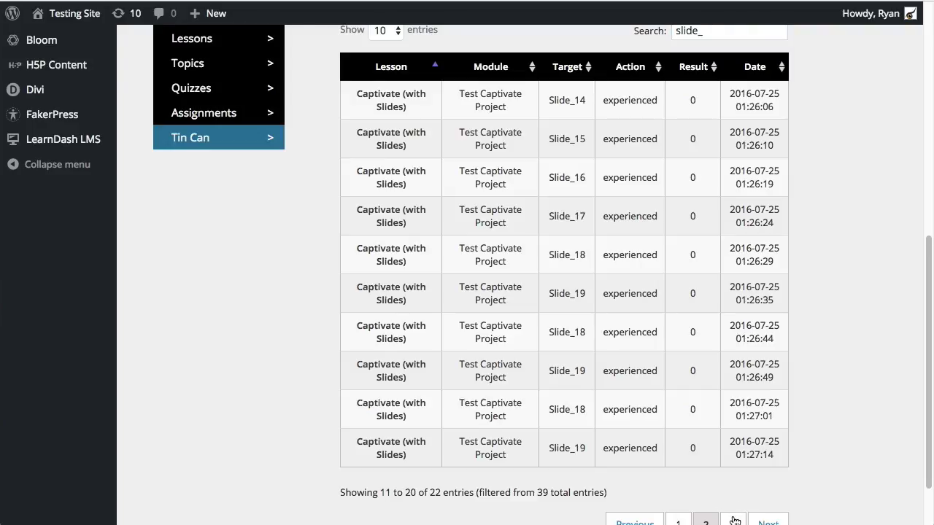
click(733, 519)
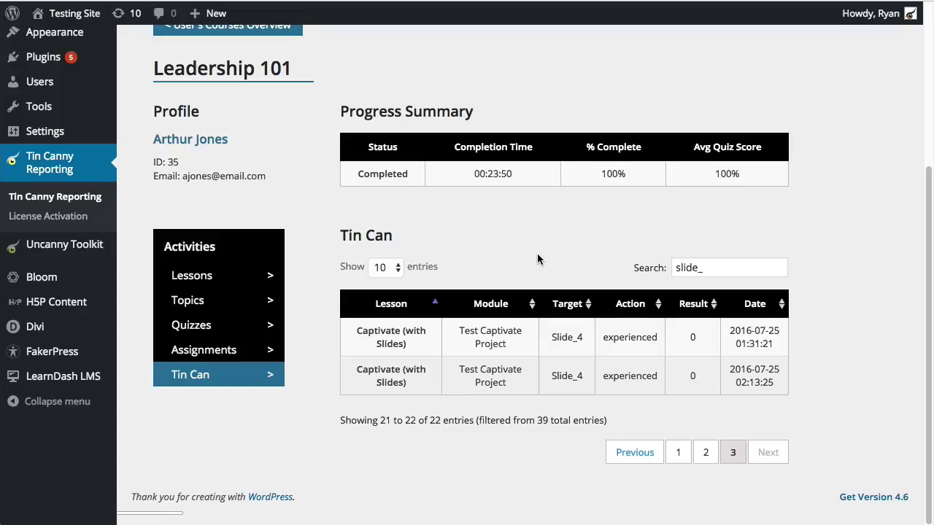
Return to the top of the page and switch to the Tin Can Report tab
scroll(450, 189, up, 5)
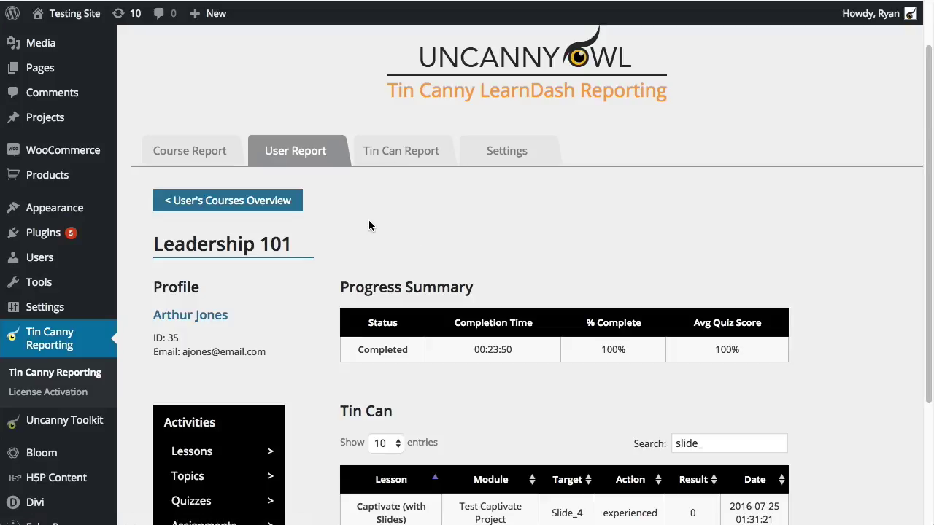
click(406, 150)
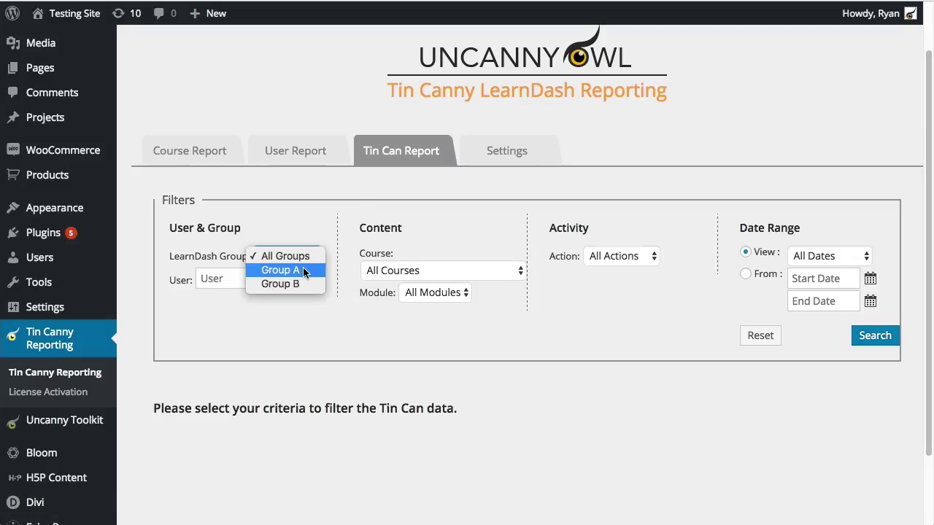
Select Group A in the LearnDash Group filter, keeping All Courses and All Modules
click(305, 271)
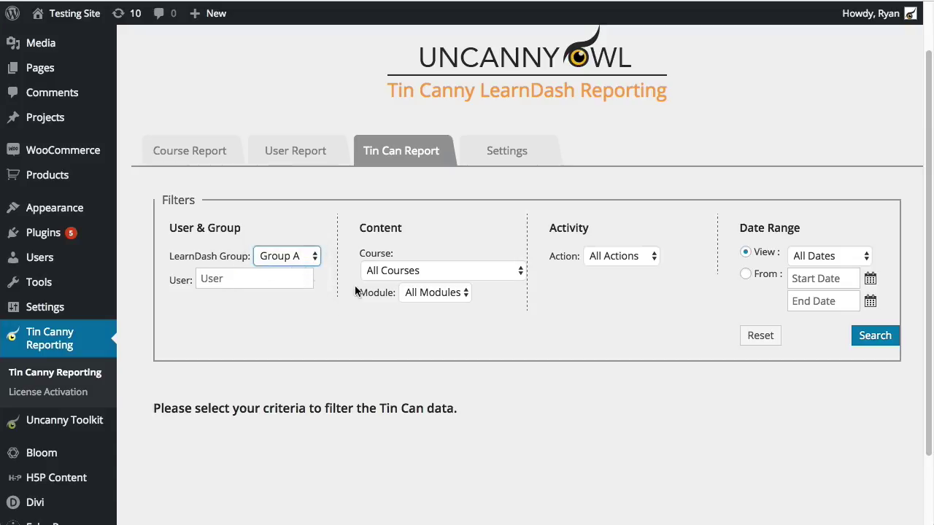
click(471, 275)
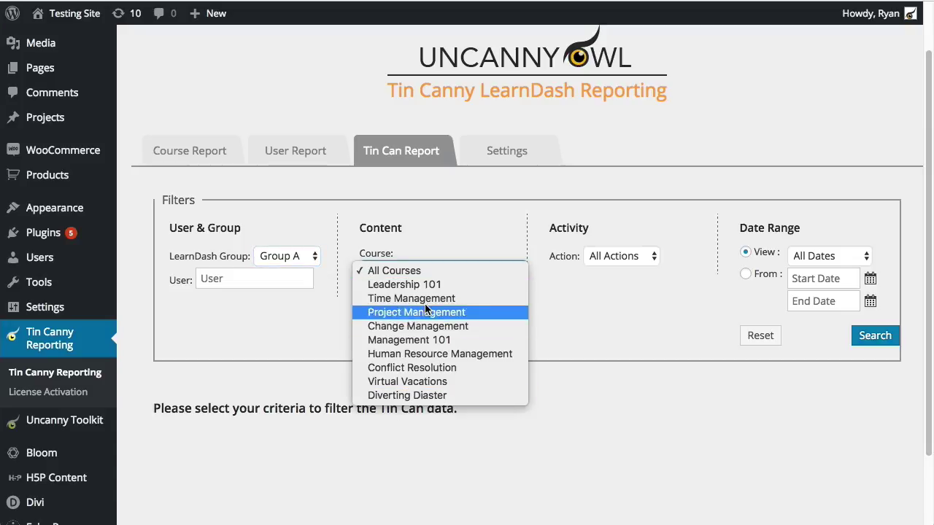
click(459, 271)
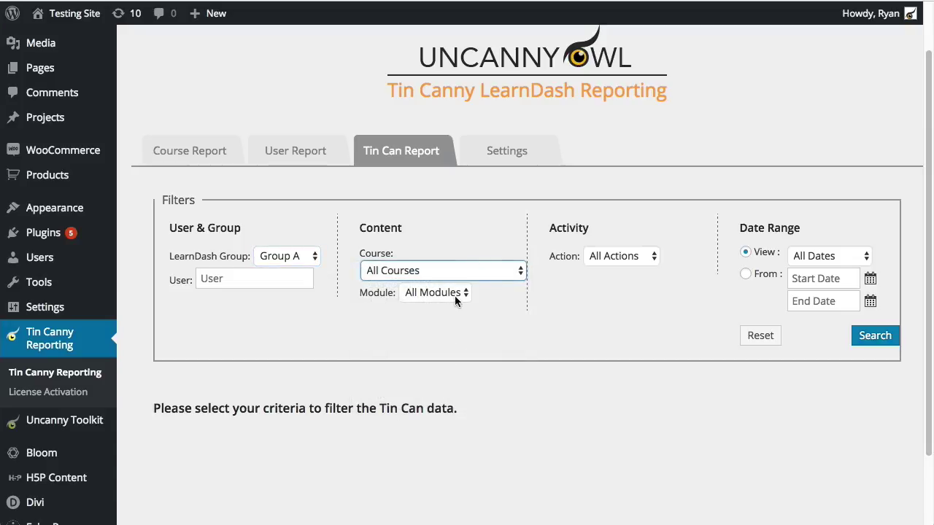
click(455, 294)
click(456, 294)
click(476, 272)
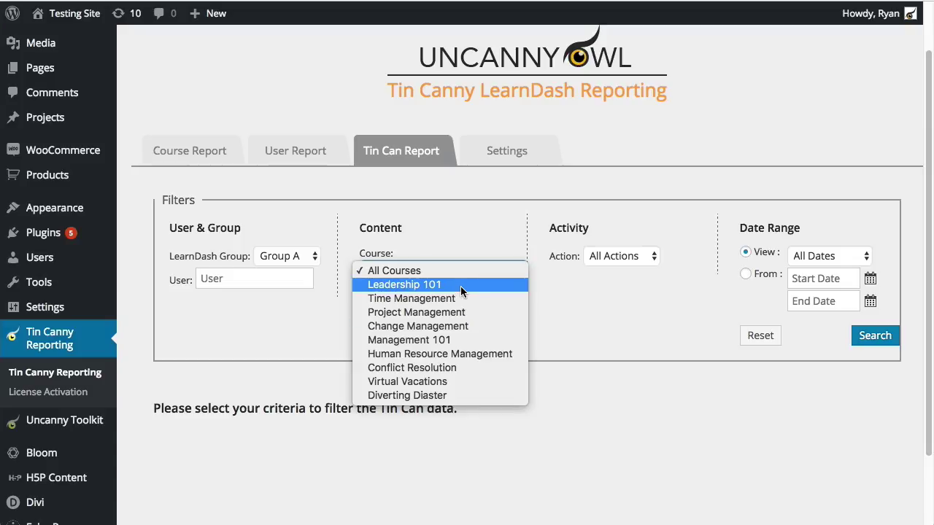
click(489, 214)
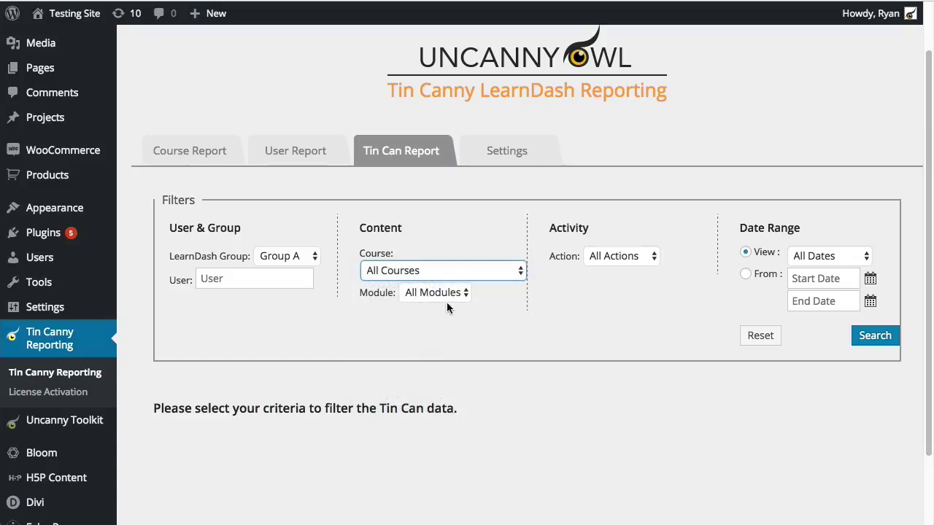
Try Change Management as the course, then set the course back to All Courses
click(455, 269)
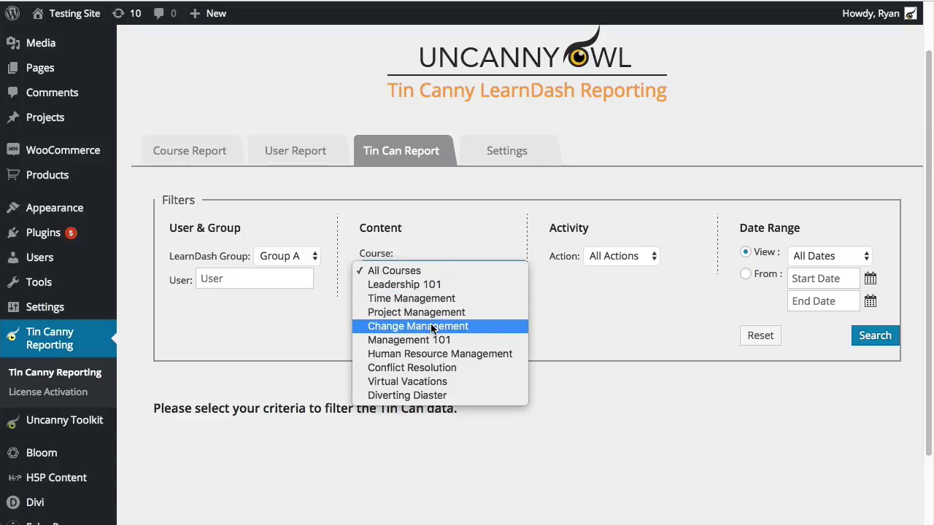
click(435, 326)
click(463, 292)
click(483, 275)
click(486, 270)
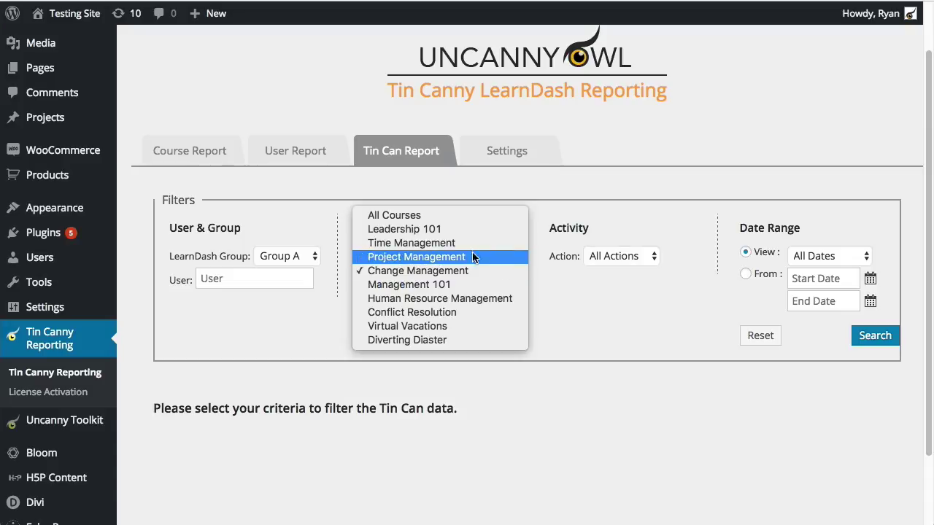
click(465, 215)
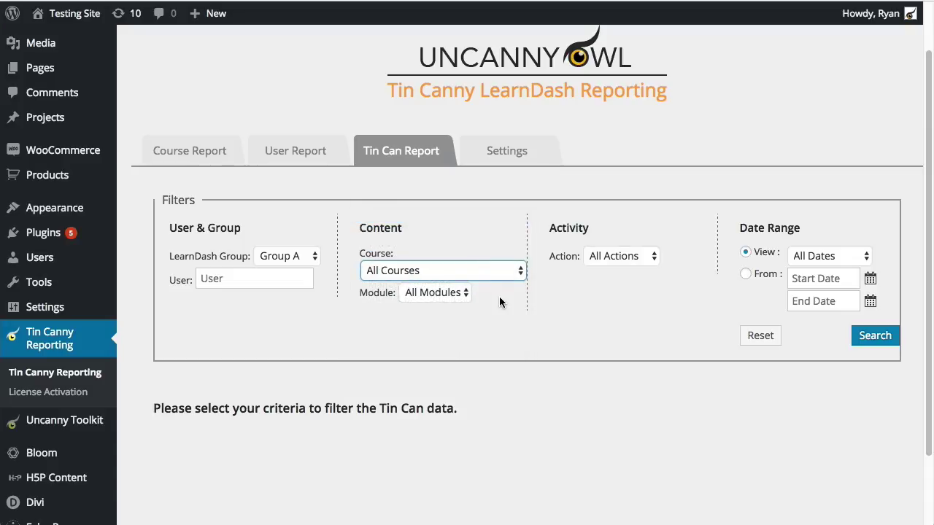
Leave the Action filter at All Actions and run the report search
click(629, 308)
click(639, 255)
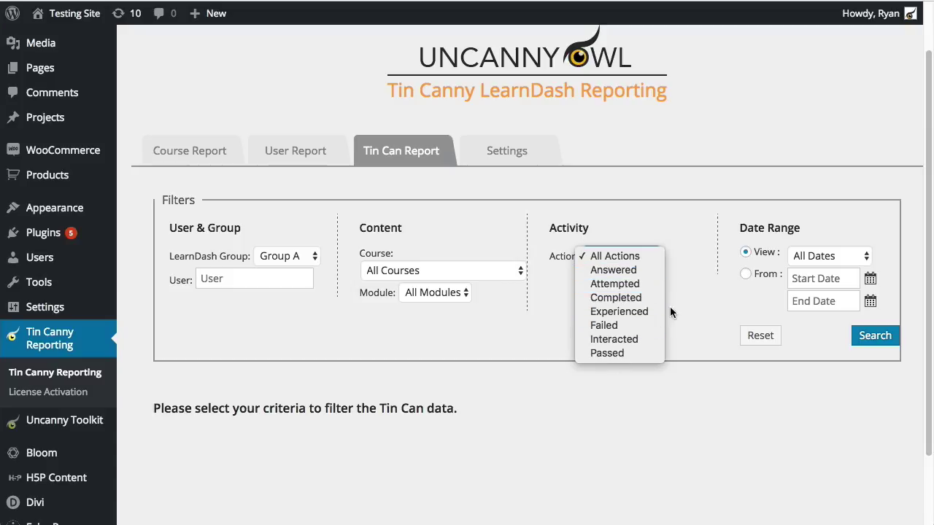
click(689, 284)
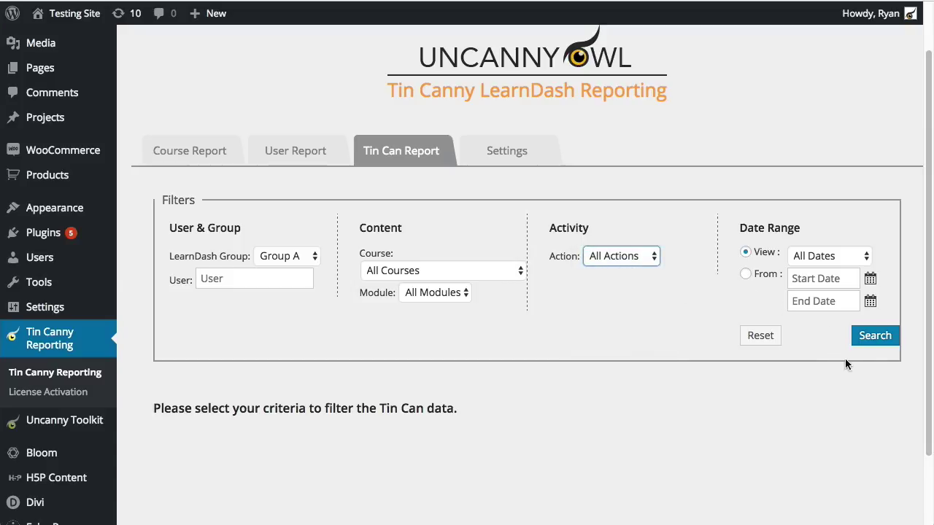
click(864, 340)
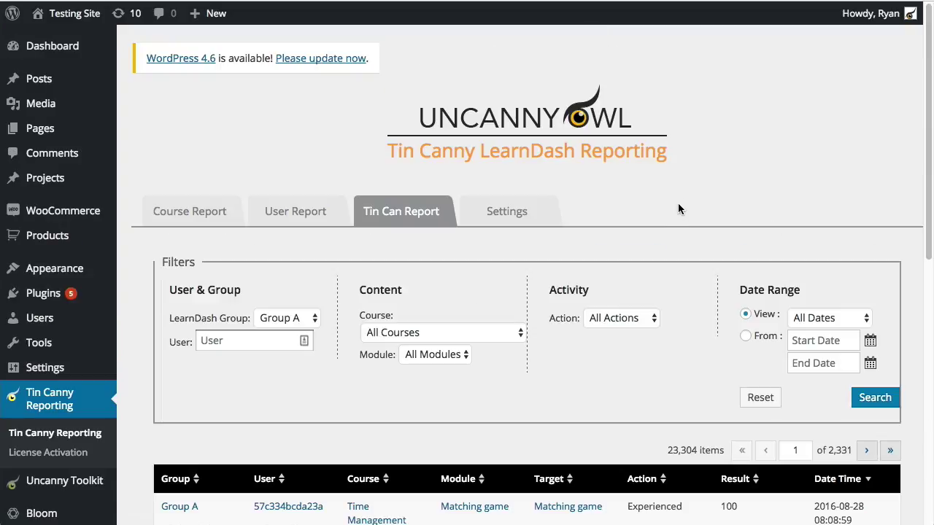
scroll(612, 263, down, 1)
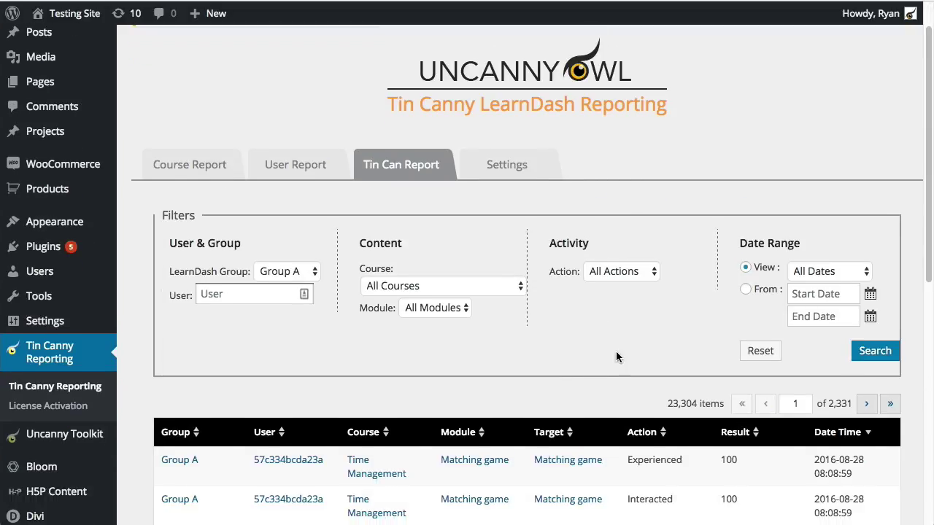
scroll(617, 343, down, 1)
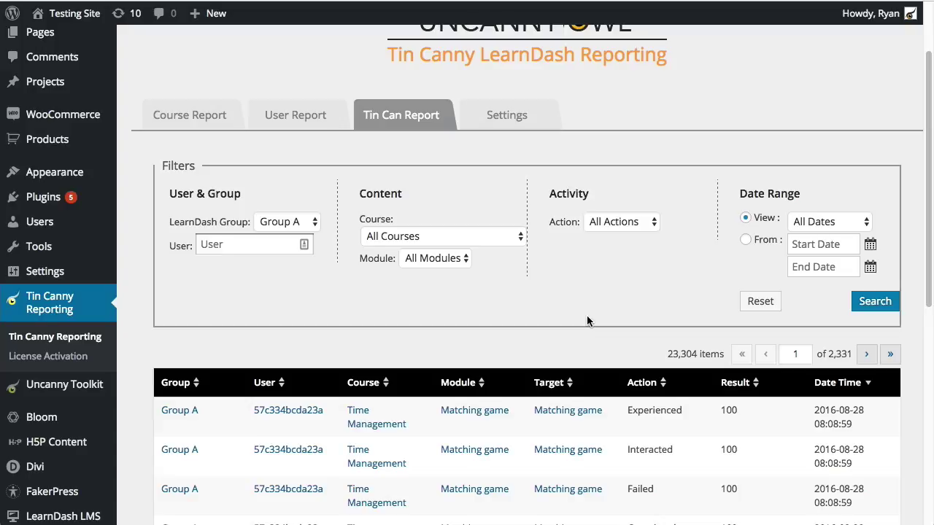
scroll(576, 318, down, 1)
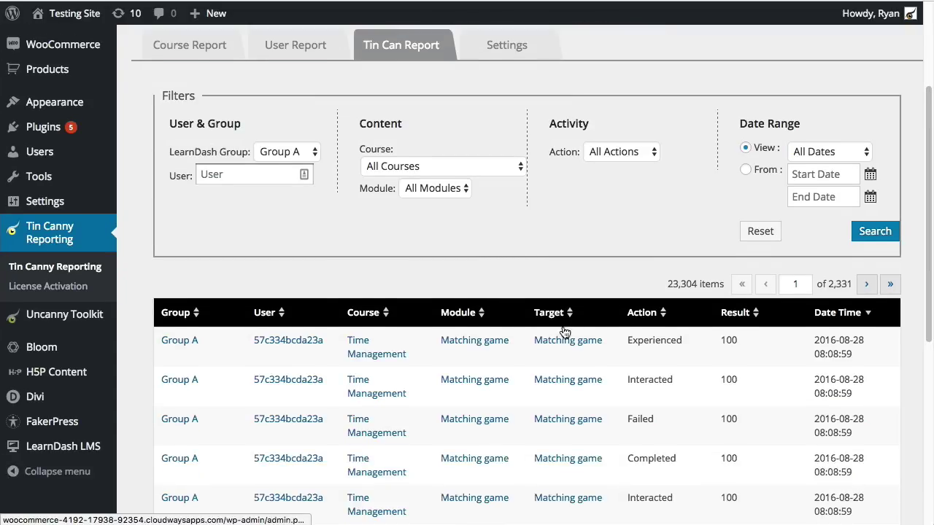
scroll(565, 324, down, 1)
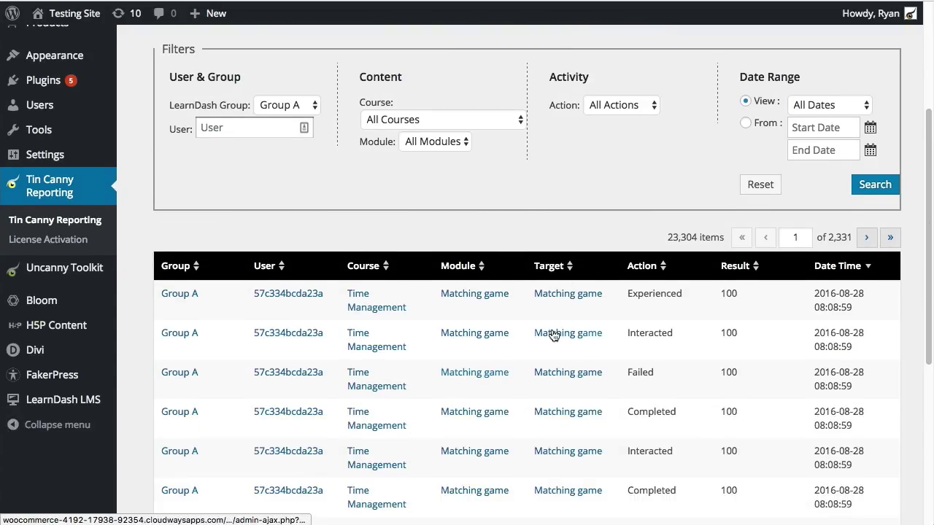
drag(668, 237, 724, 246)
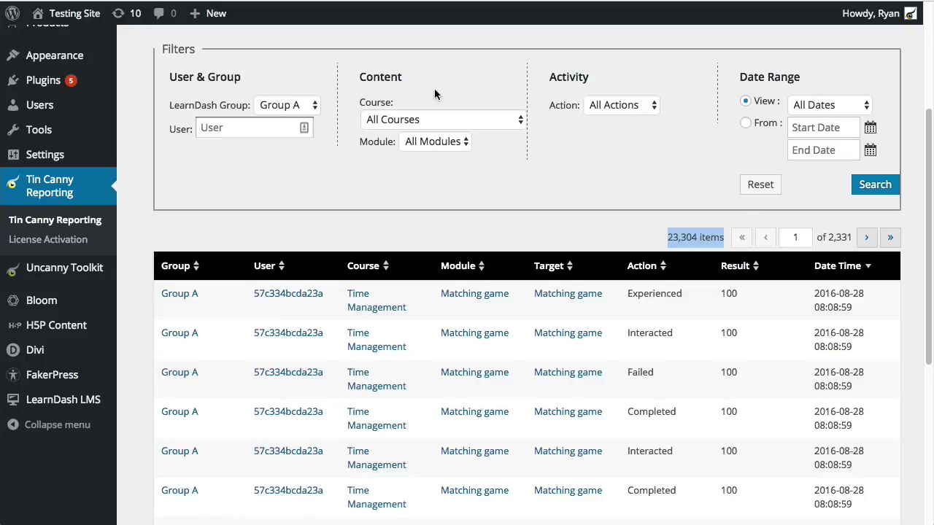
scroll(525, 198, down, 1)
scroll(515, 269, up, 5)
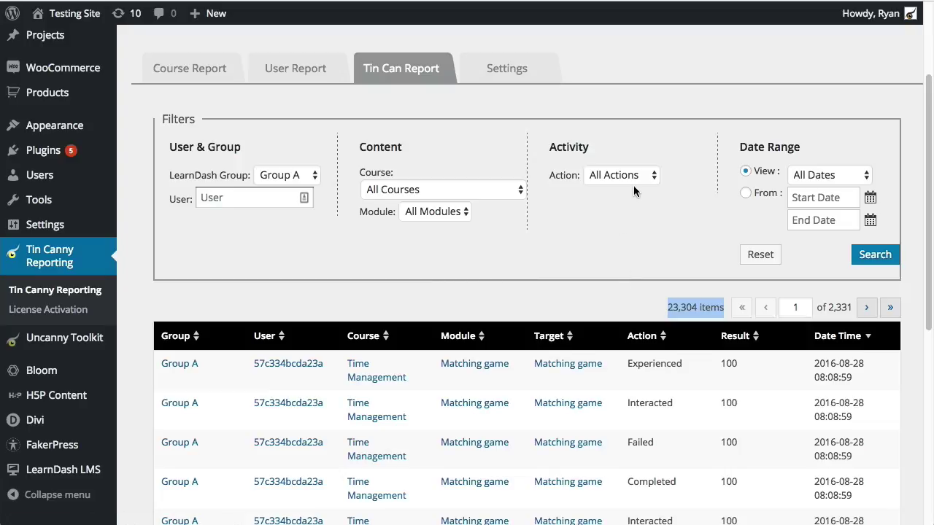
click(250, 198)
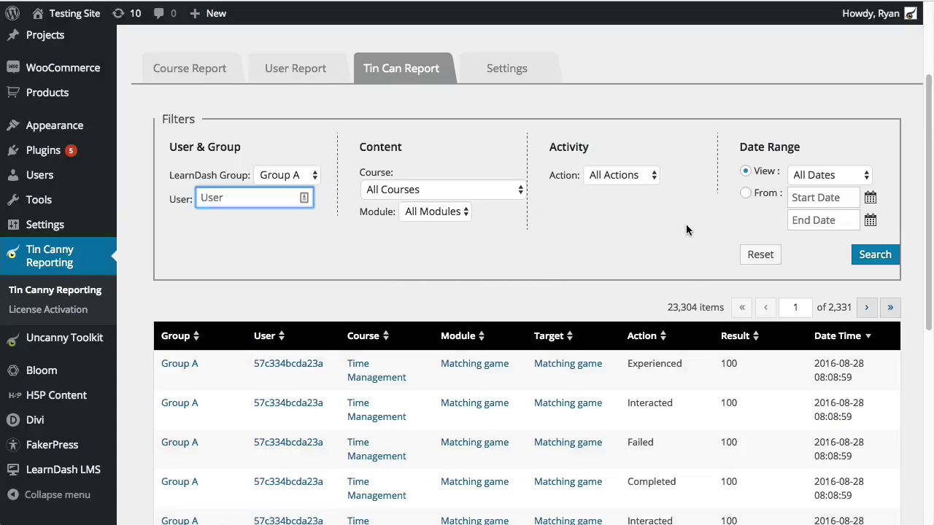
click(642, 175)
click(688, 270)
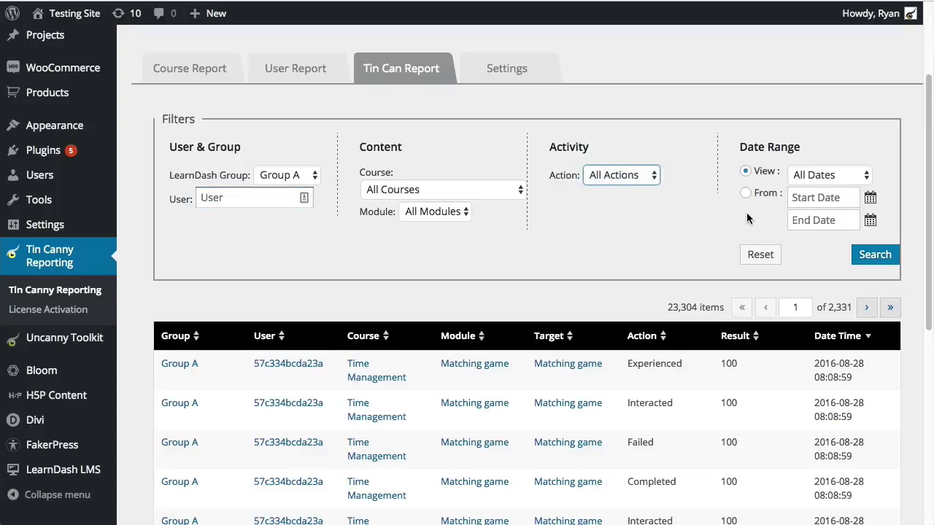
scroll(697, 307, down, 2)
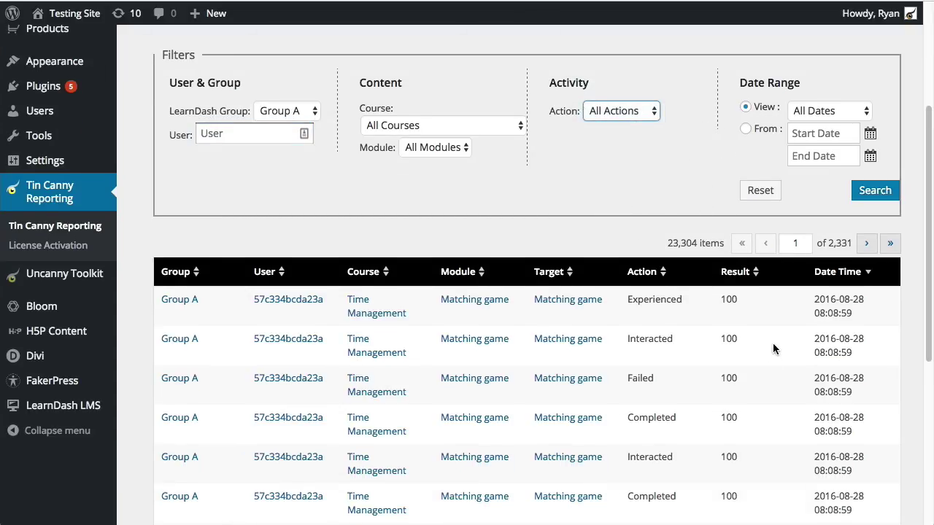
scroll(766, 346, down, 5)
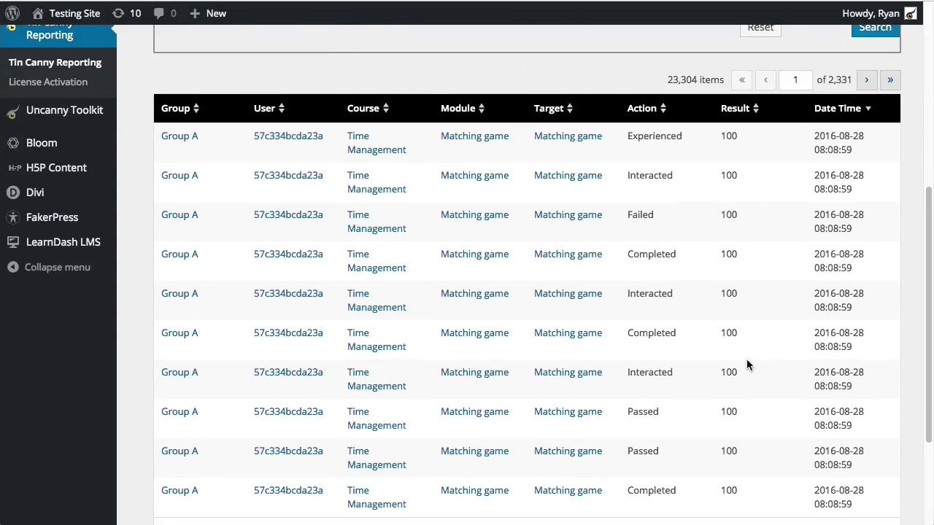
scroll(747, 364, up, 4)
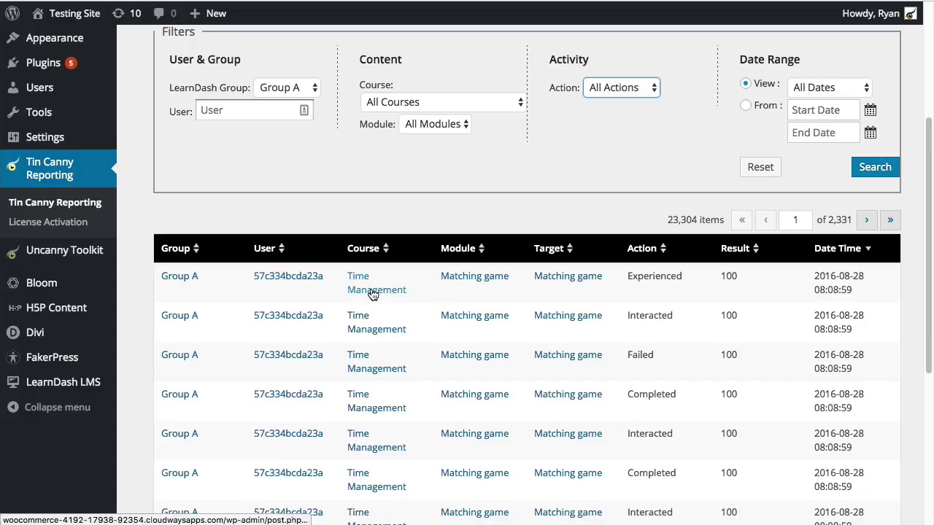
click(473, 279)
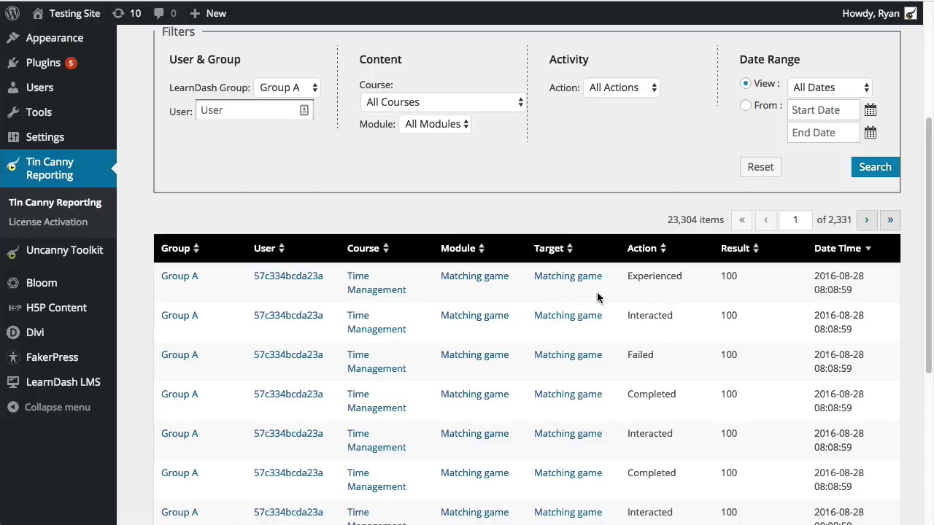
Sort the Tin Can Report by the Group column and check the reordered records
scroll(719, 324, down, 1)
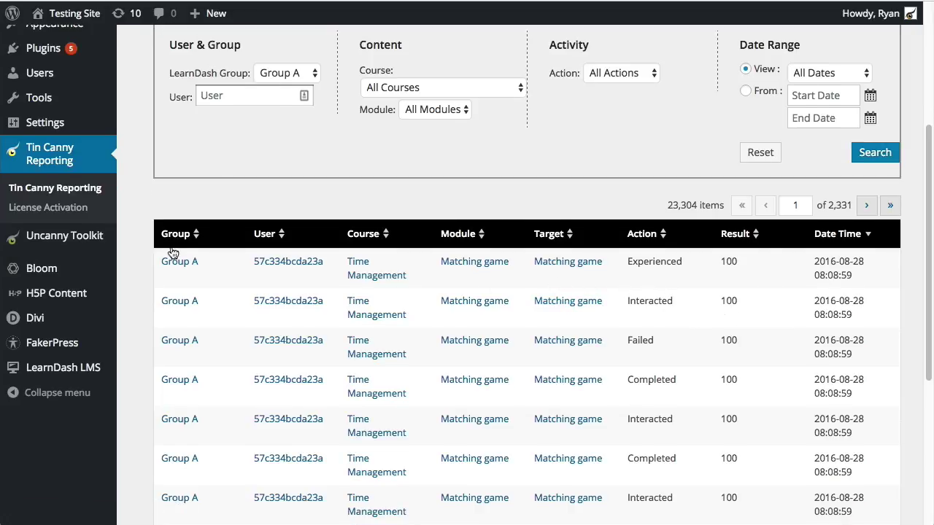
click(201, 235)
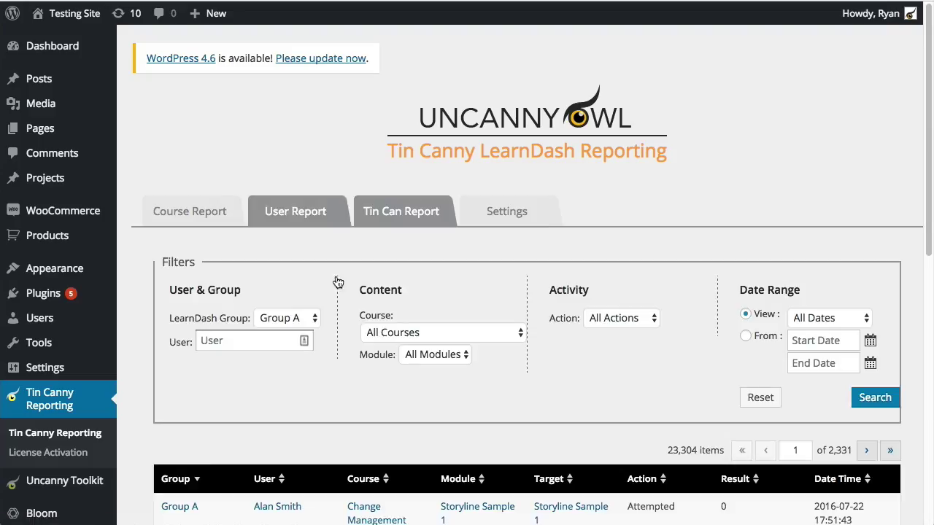
scroll(578, 337, down, 5)
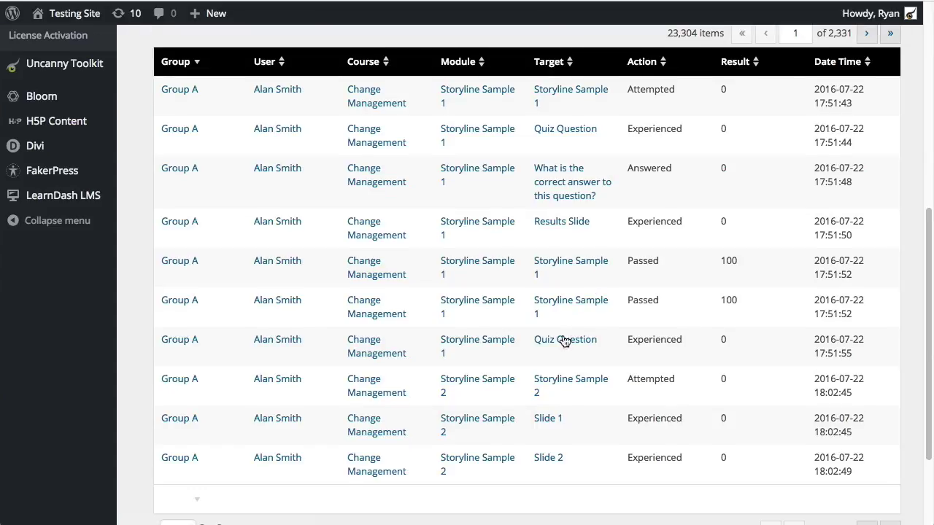
scroll(262, 217, up, 2)
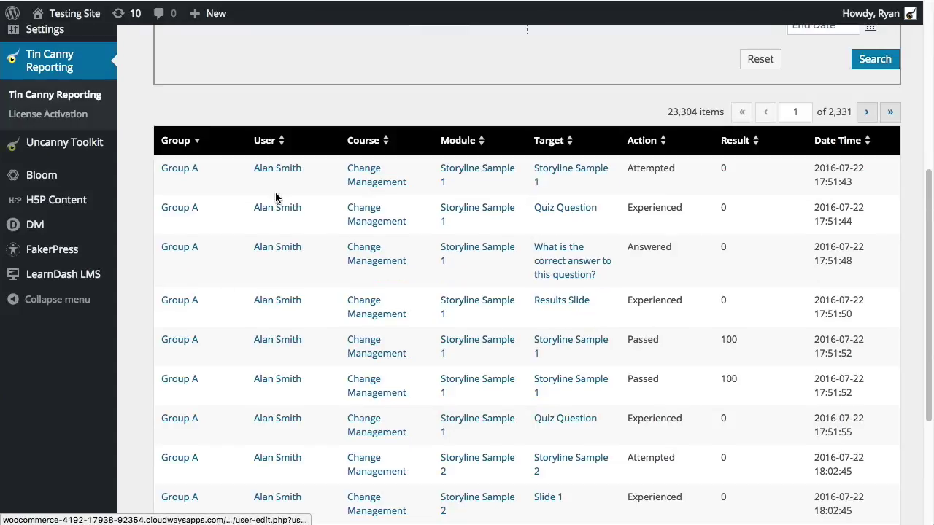
scroll(396, 175, up, 3)
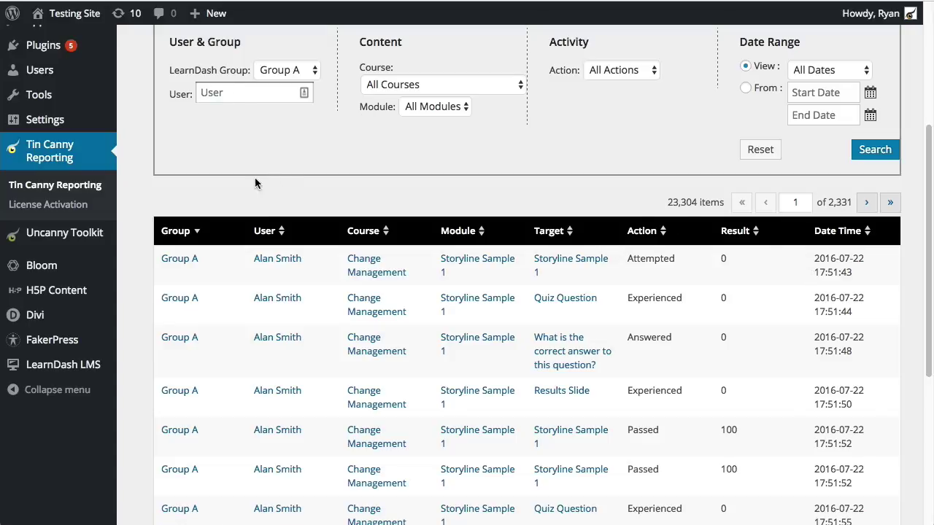
Filter the report by the learner's username and run the search
click(233, 92)
text(aland)
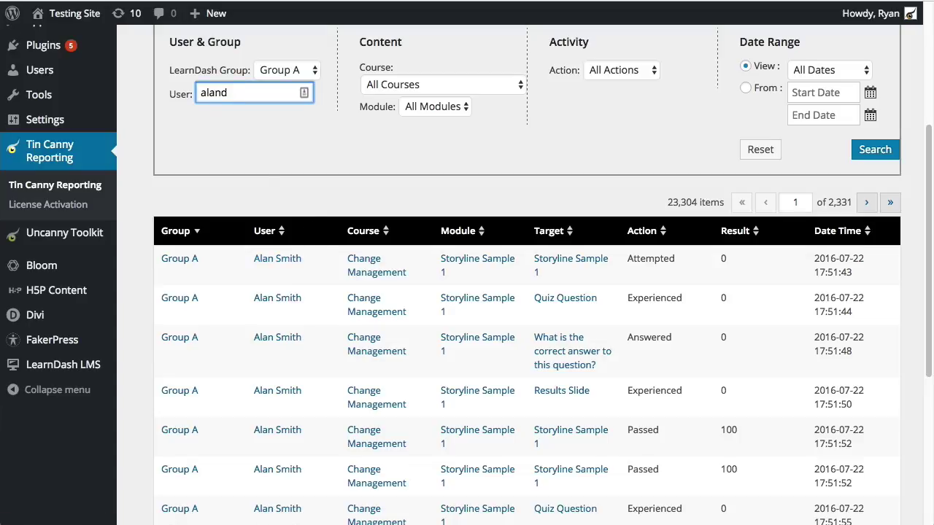
key(BackSpace)
click(872, 150)
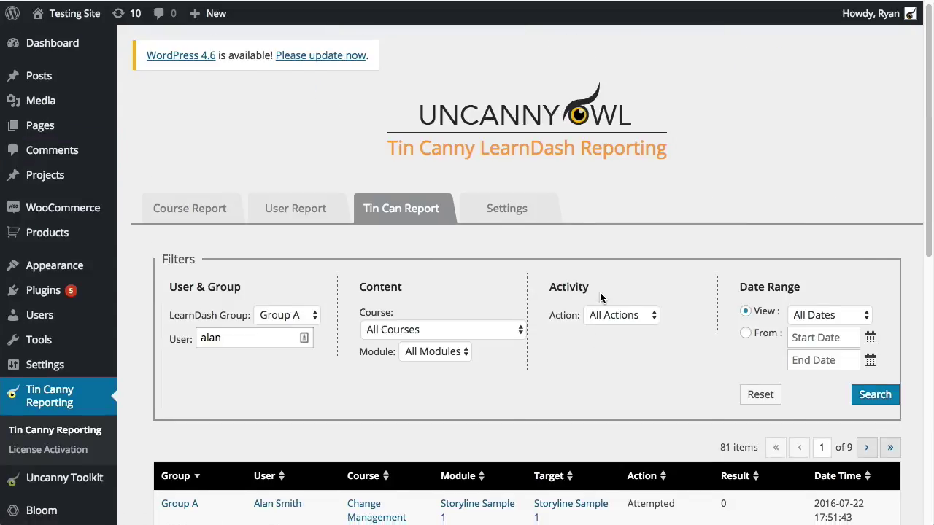
Review the learner's 81 returned records across the results table
scroll(600, 292, down, 5)
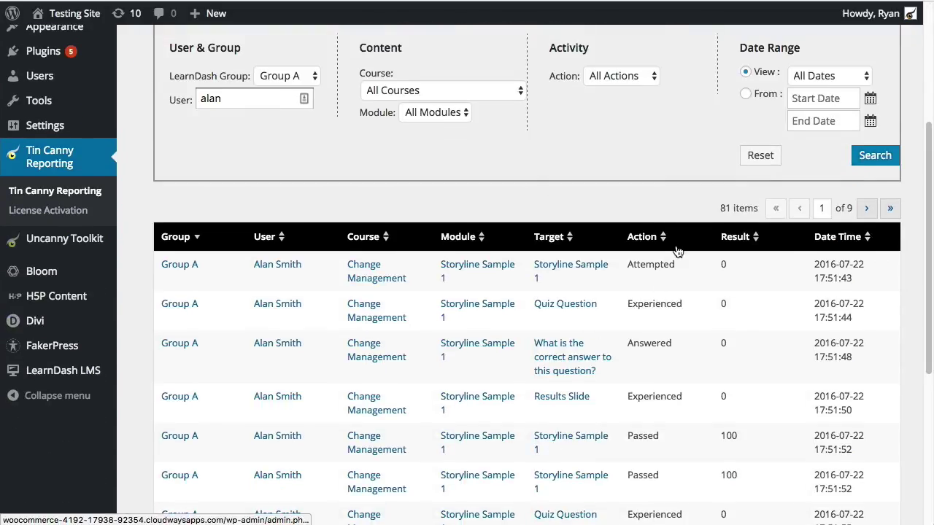
drag(719, 208, 727, 212)
click(727, 212)
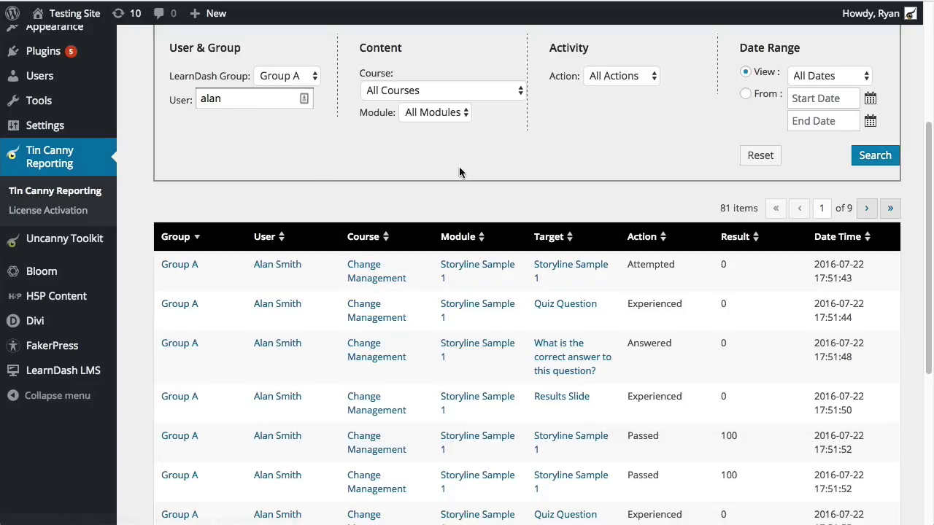
scroll(467, 183, down, 3)
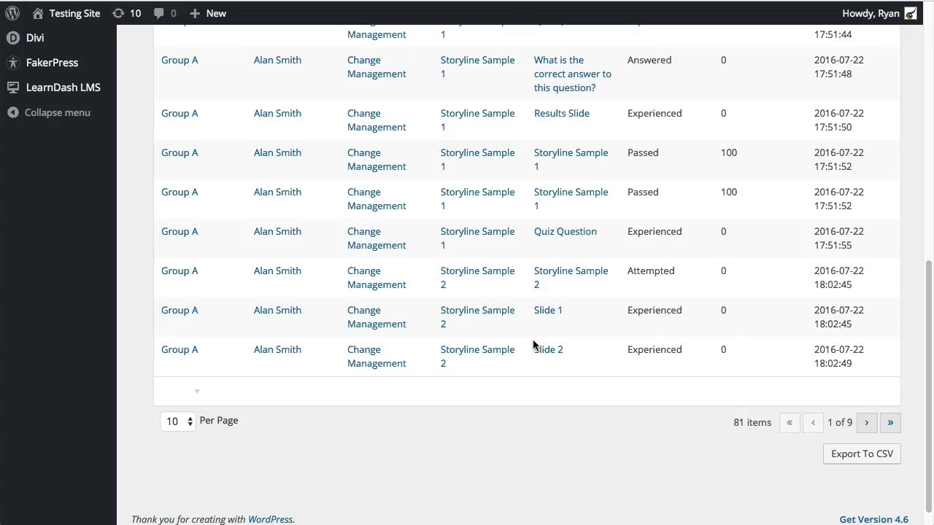
scroll(559, 413, up, 1)
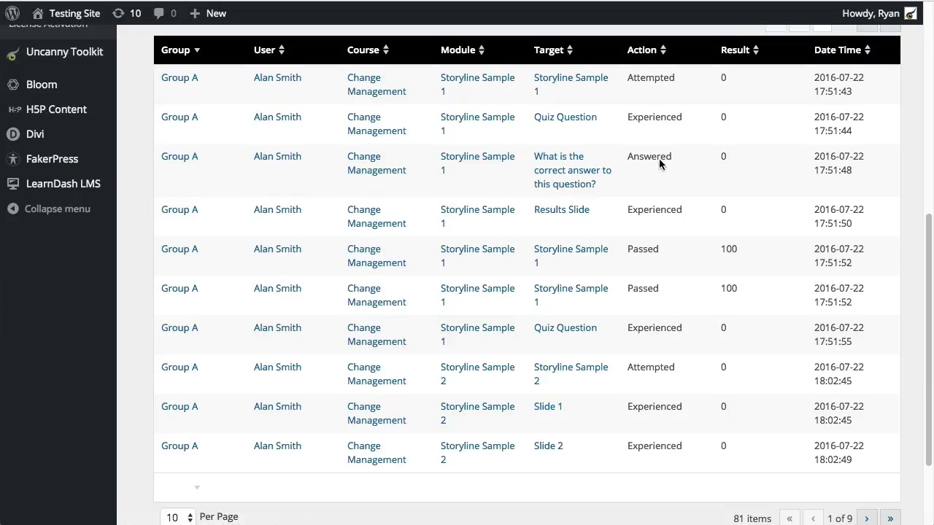
scroll(656, 343, up, 1)
Set the Action filter to Passed and search, leaving 4 records with result 100
scroll(642, 248, up, 3)
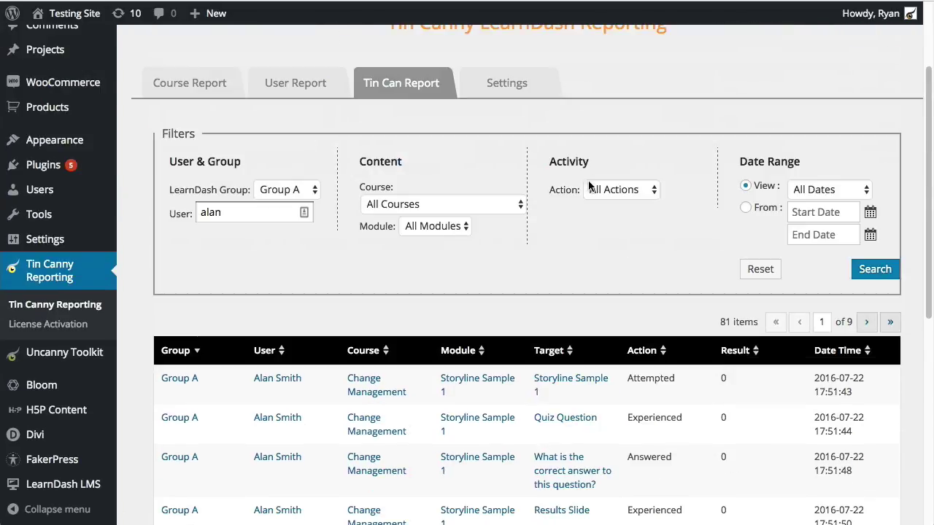
click(648, 190)
click(616, 284)
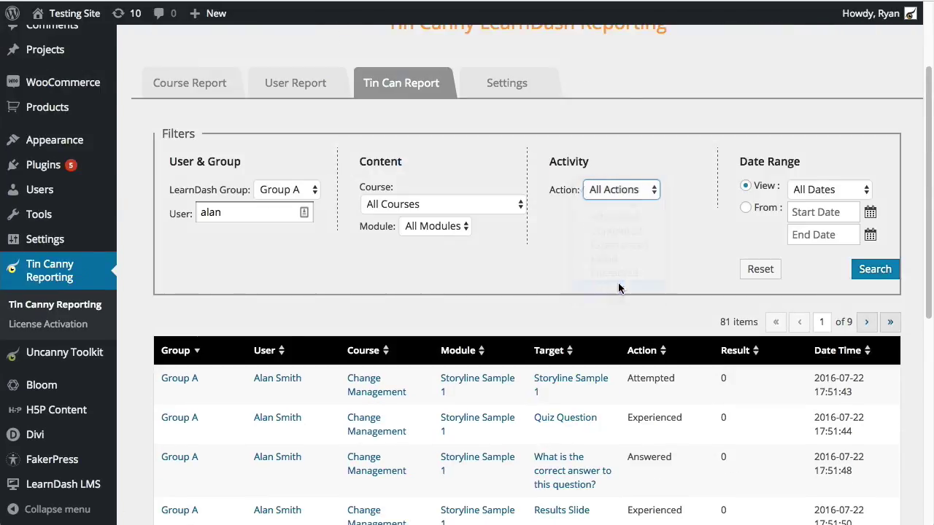
click(869, 274)
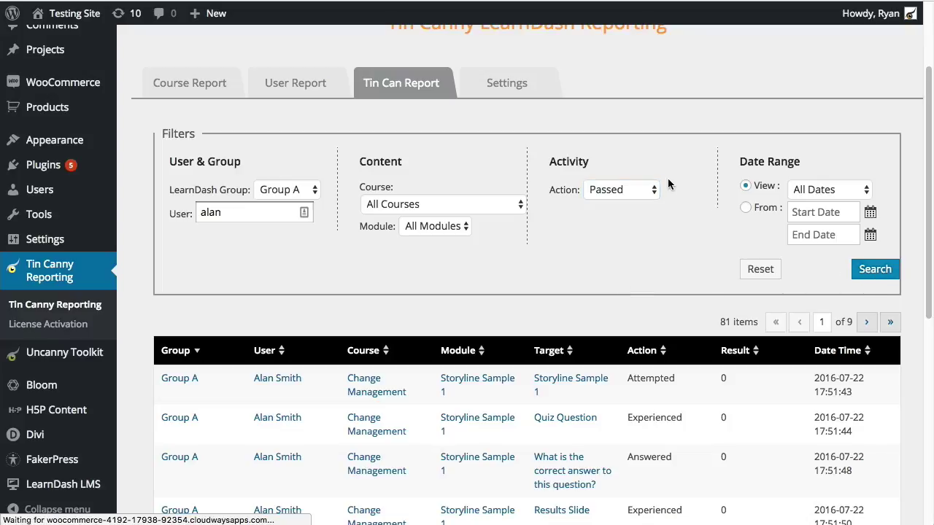
scroll(659, 201, down, 3)
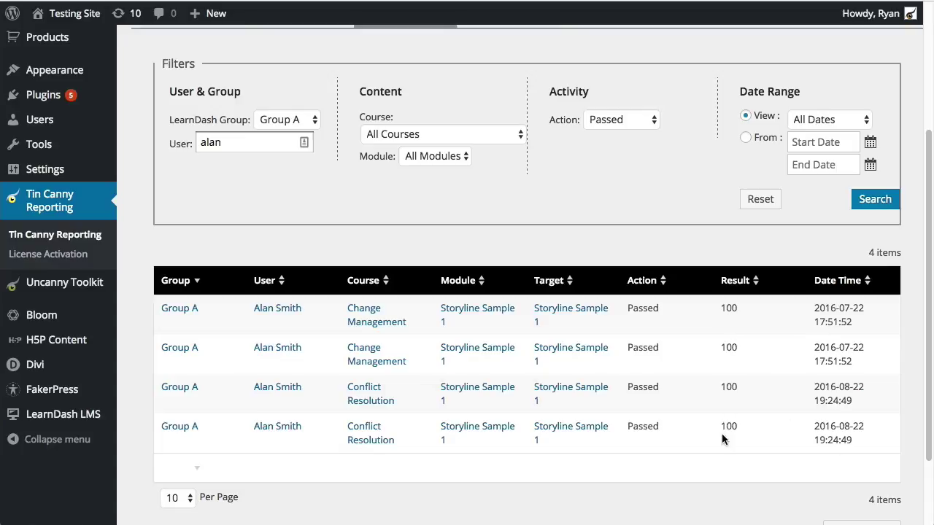
scroll(722, 433, up, 5)
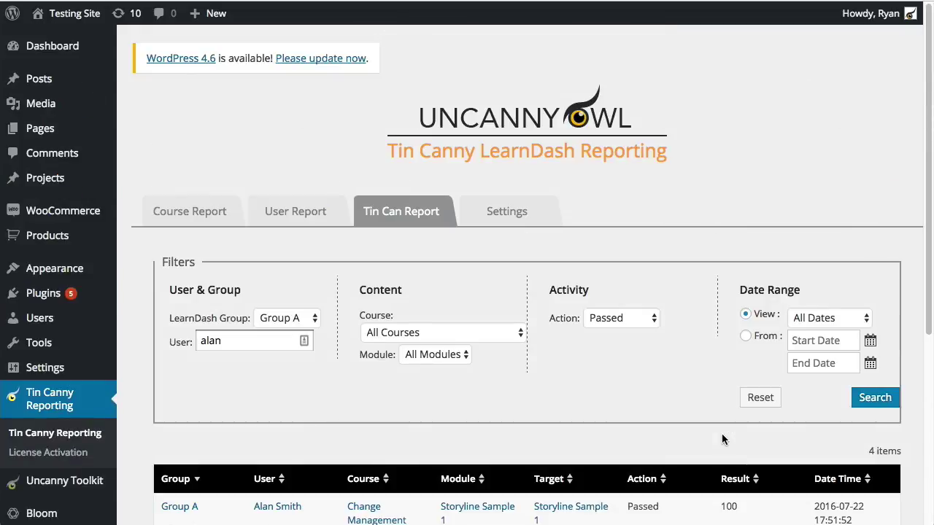